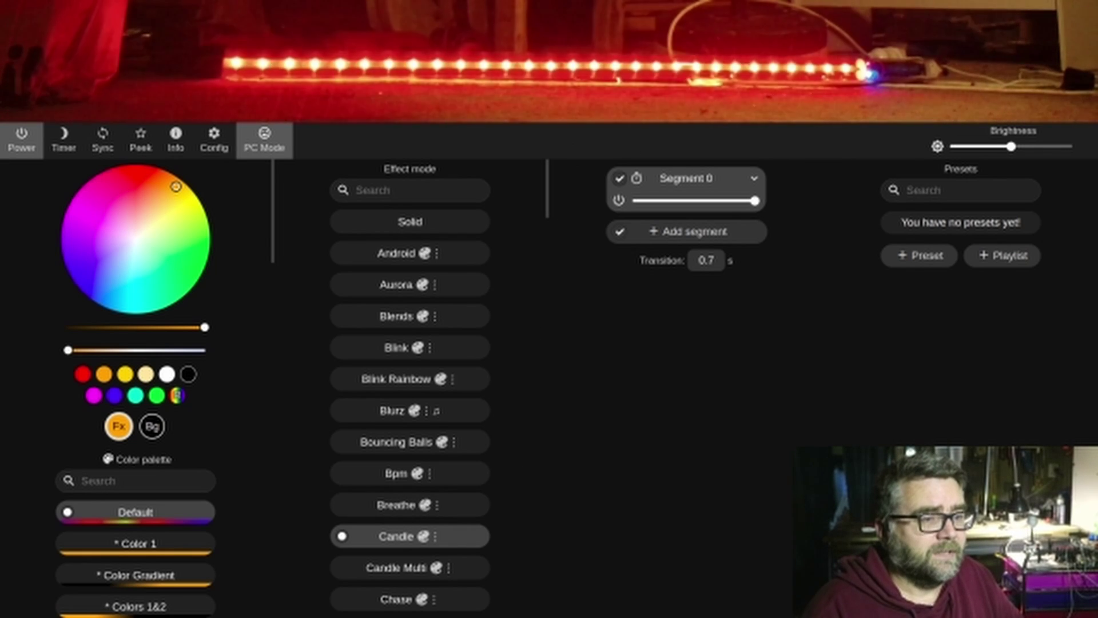
Step: Switch to the Q Light Controller Plus website, view the available downloads, and return to its home page
key(alt+Tab)
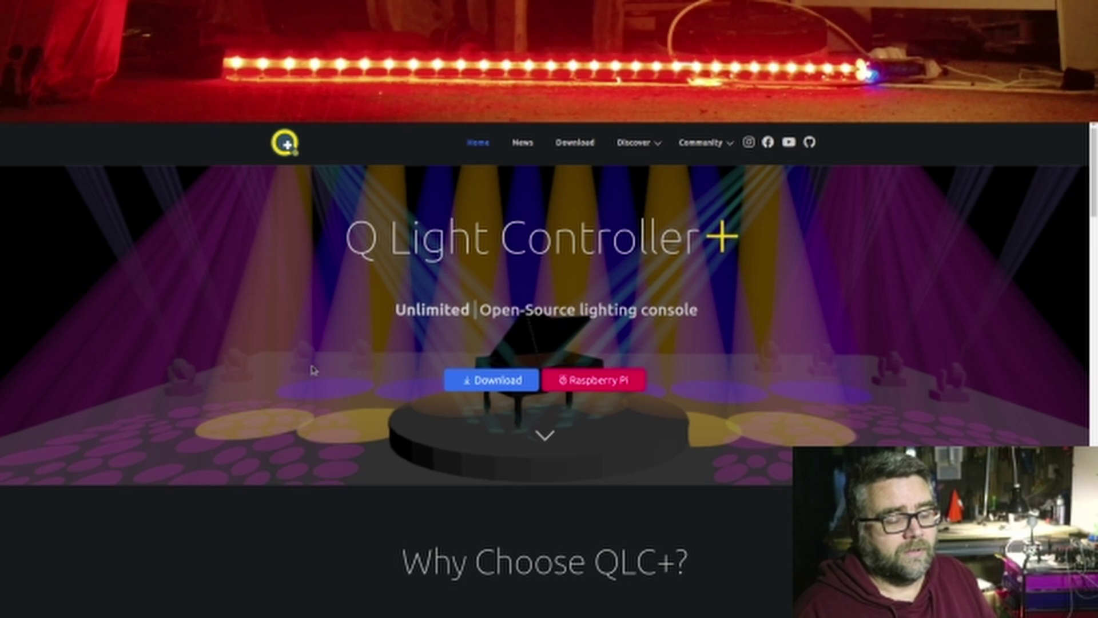
click(484, 389)
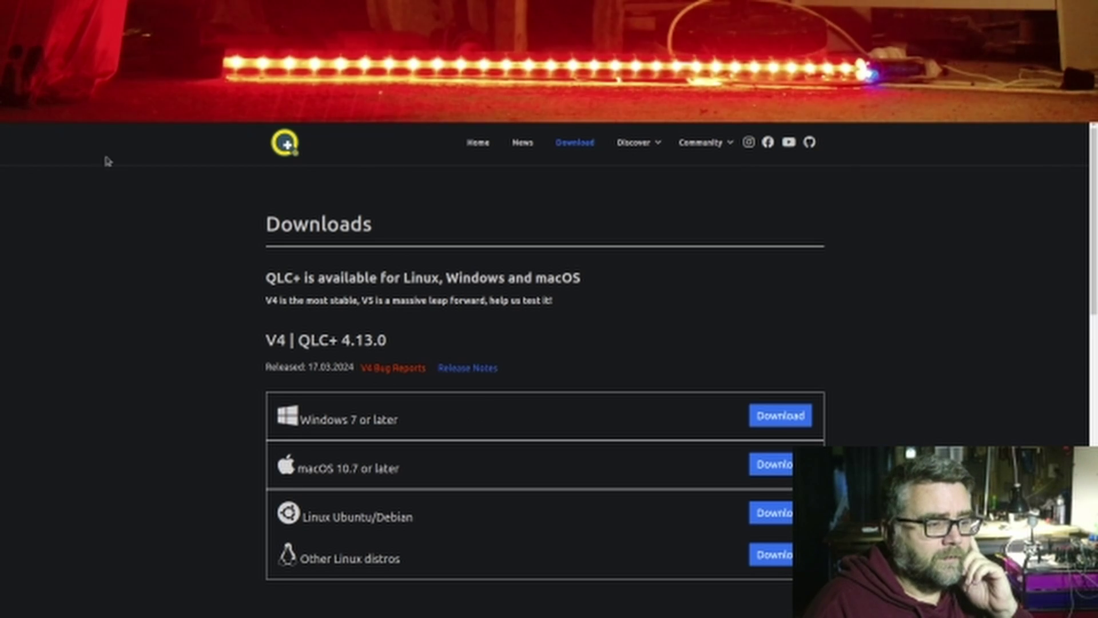
click(477, 142)
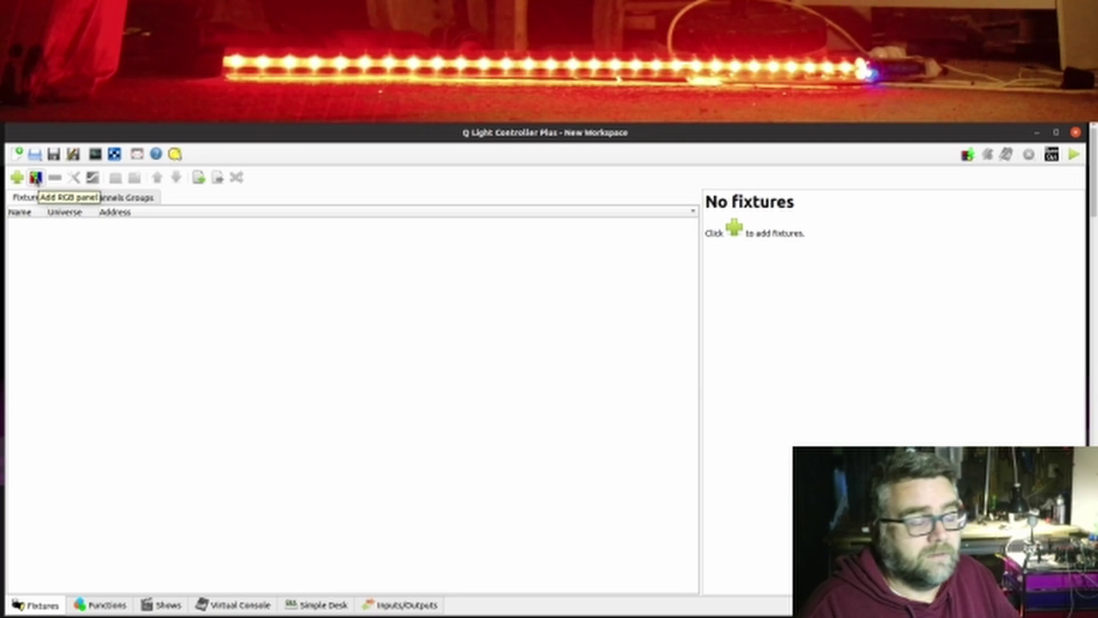
Step: Add an RGB panel named WLED on Universe 1 at address 1, with RGB components, 30 columns and 1 row
click(35, 178)
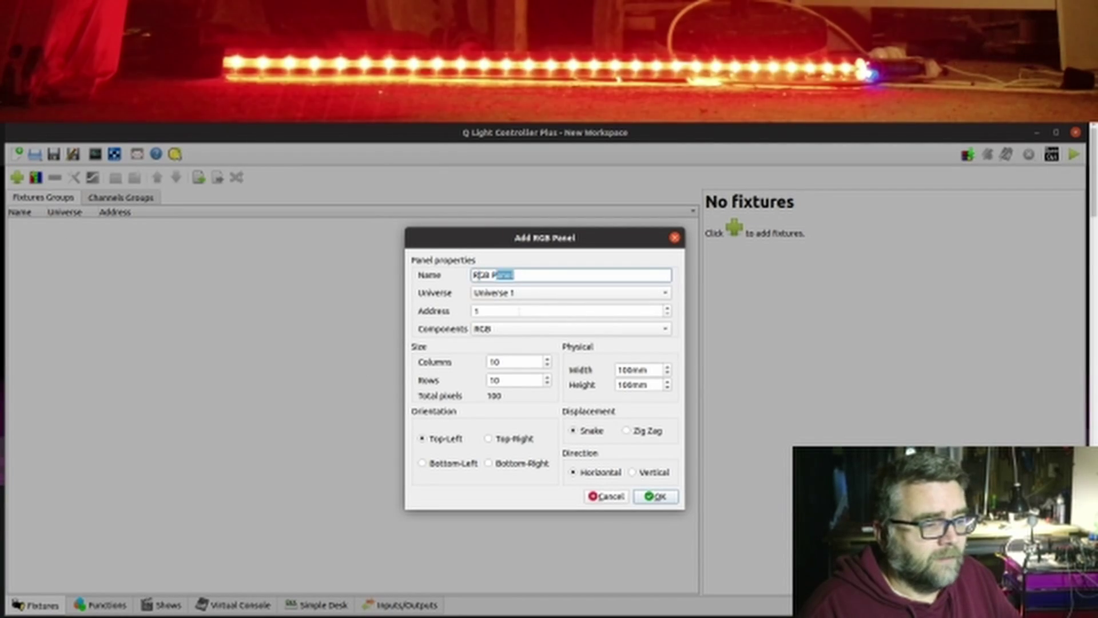
drag(478, 275, 464, 275)
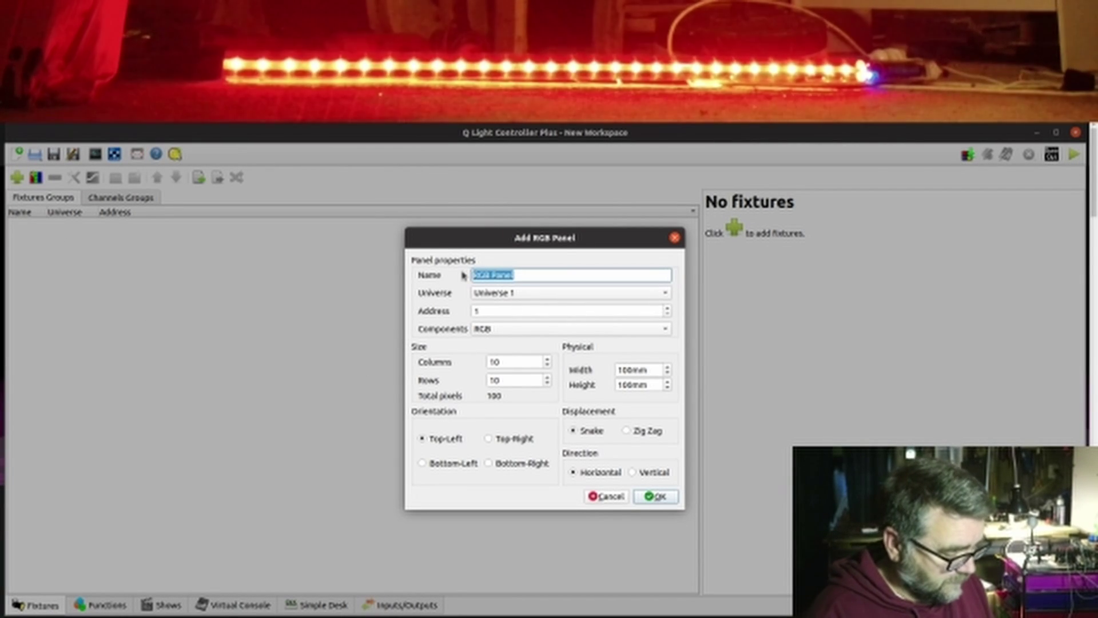
text(MLED)
click(546, 300)
click(546, 296)
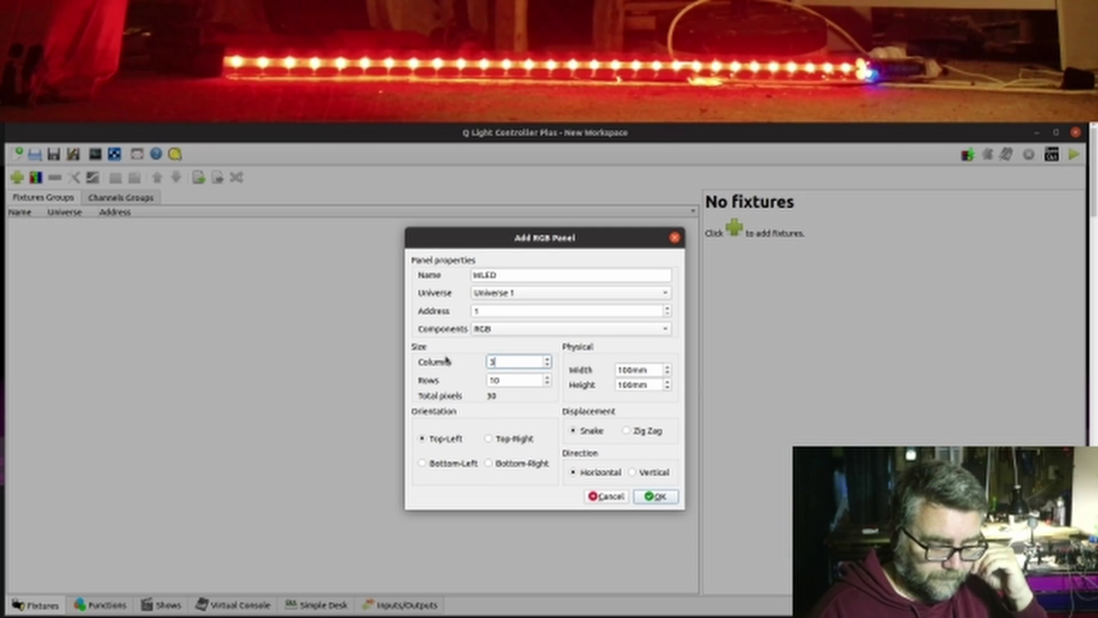
key(Tab)
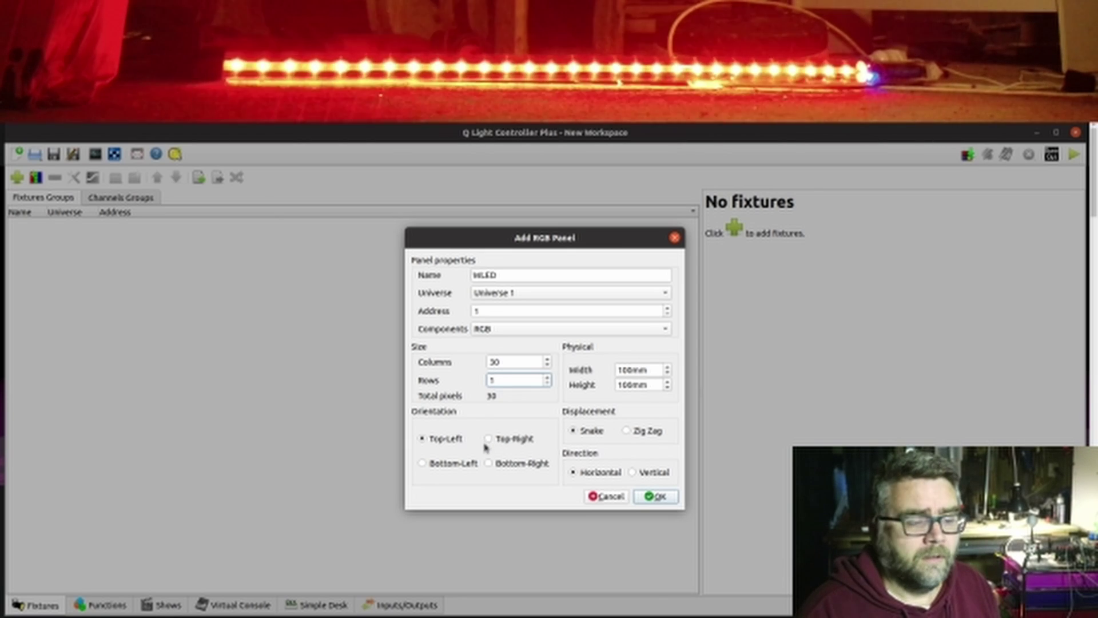
click(655, 496)
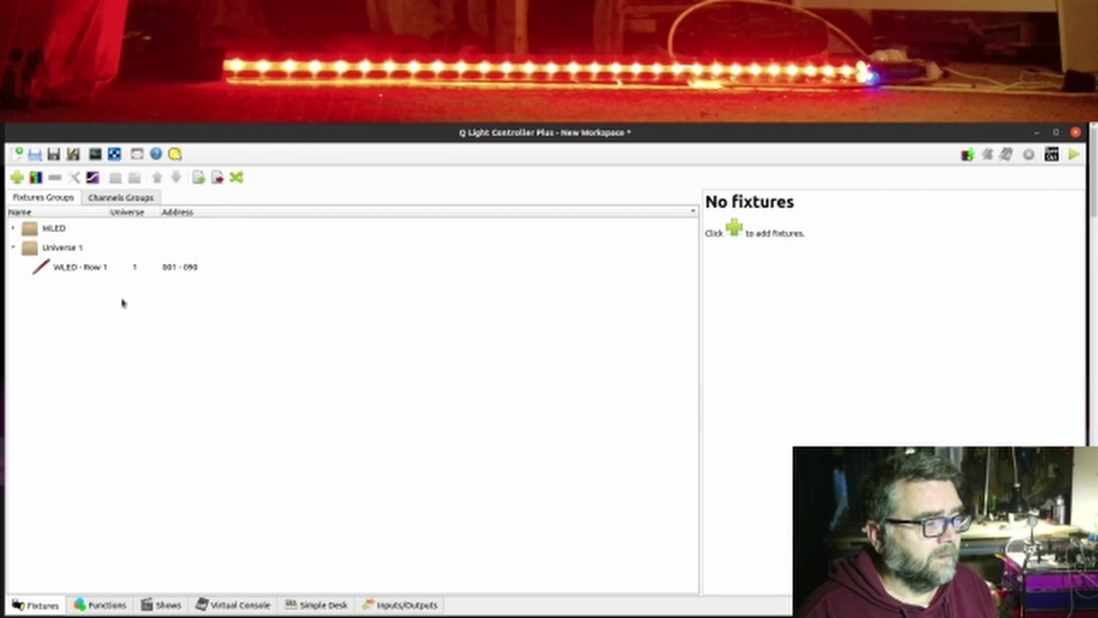
Step: Inspect the WLED - Row 1 fixture's channel list and the groups it can be added to
click(88, 272)
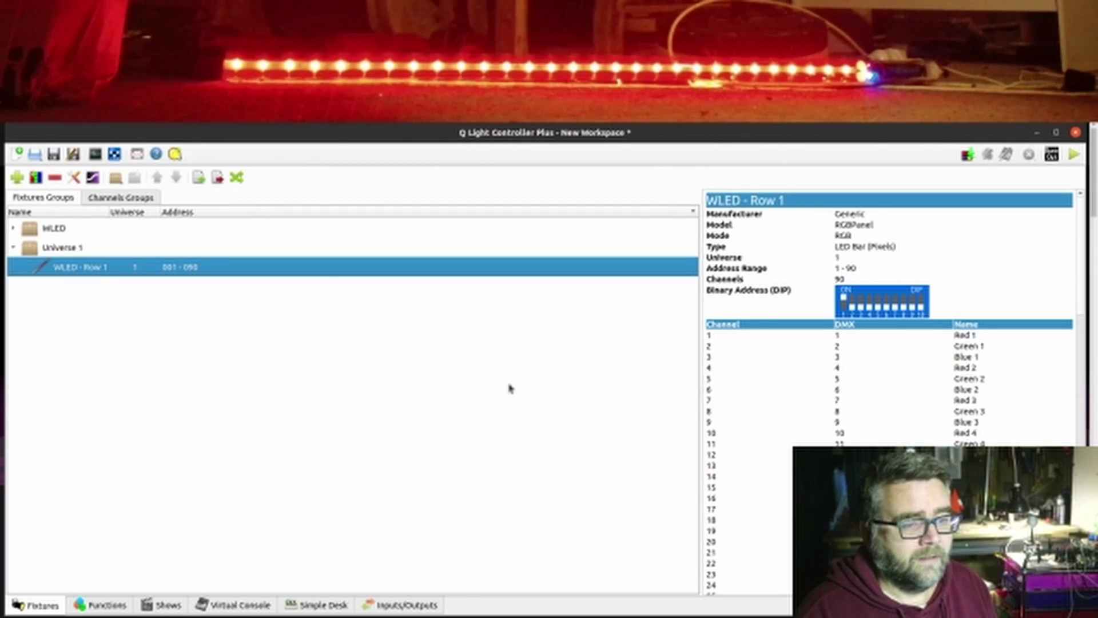
scroll(767, 446, down, 10)
scroll(768, 446, down, 8)
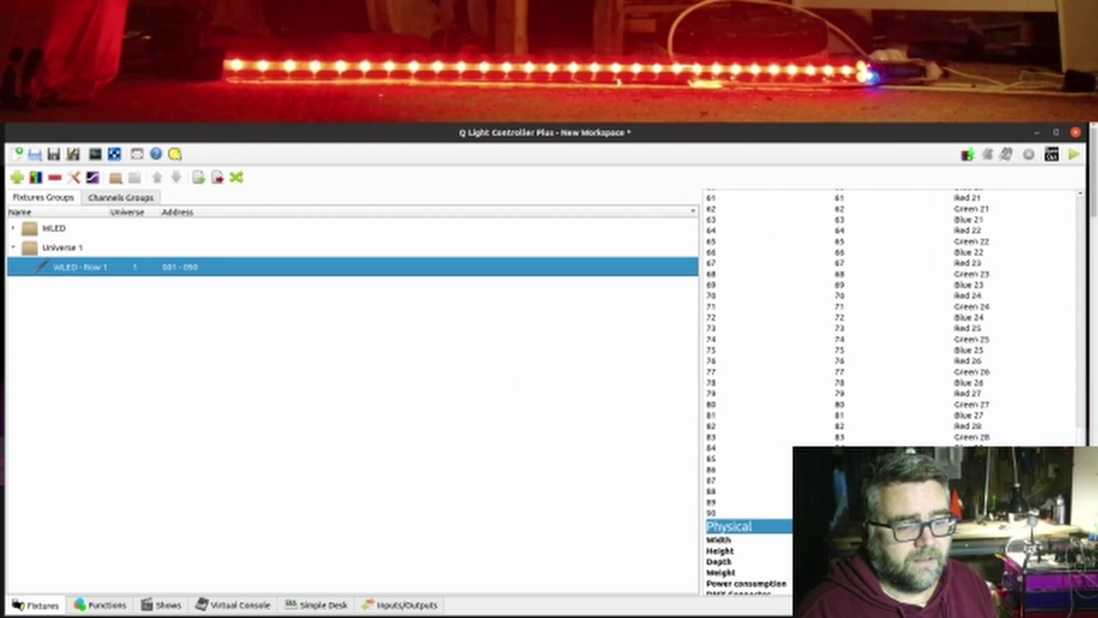
scroll(767, 446, up, 12)
scroll(767, 446, up, 5)
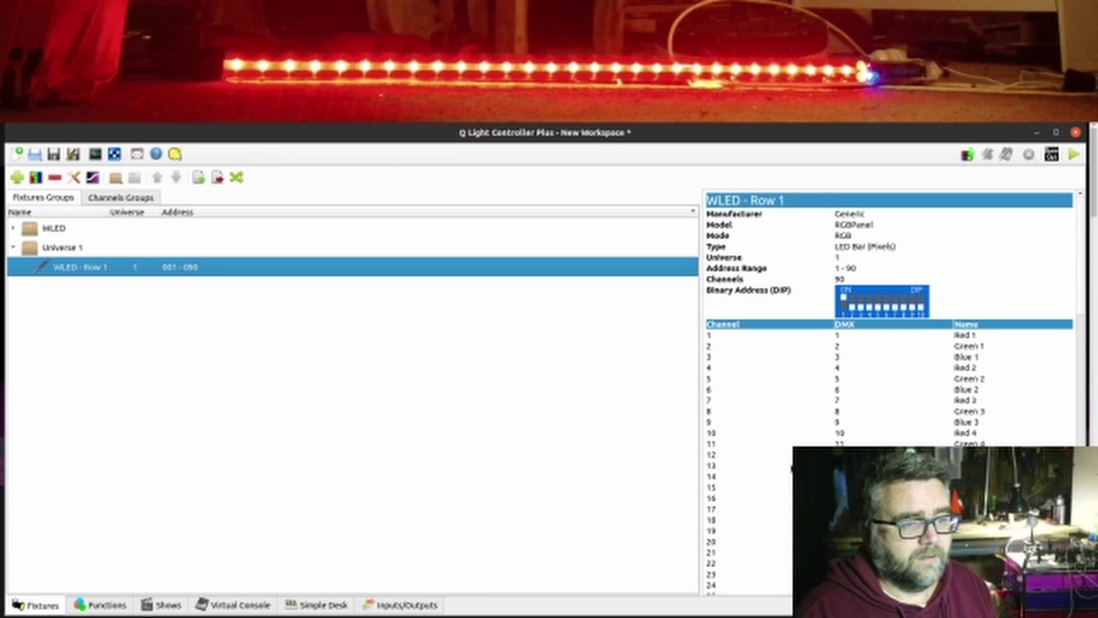
right_click(99, 271)
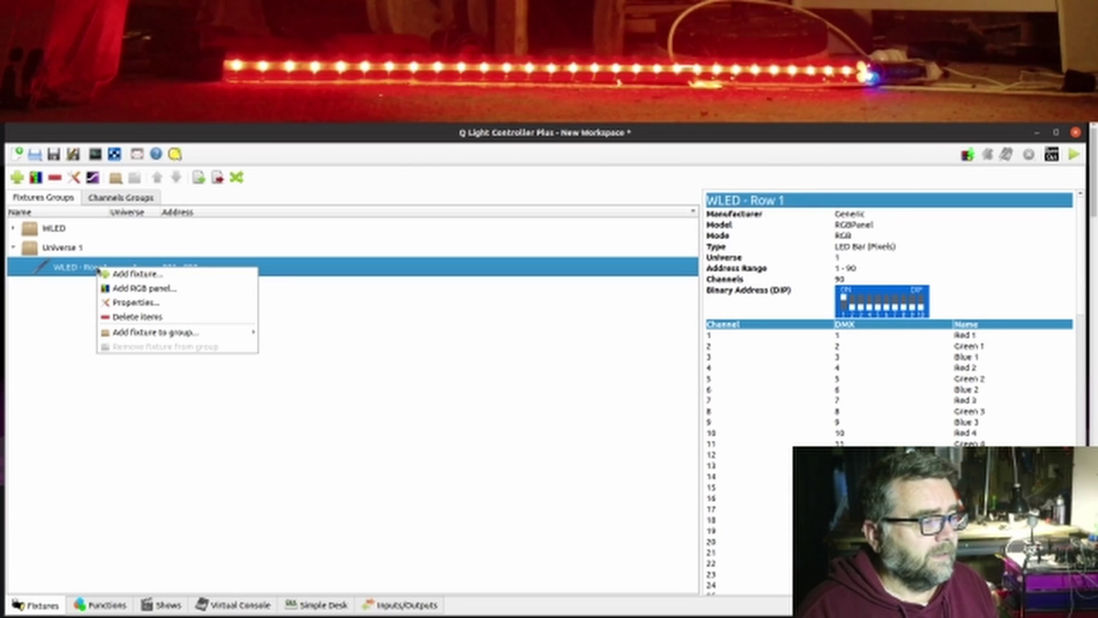
mouse_move(189, 332)
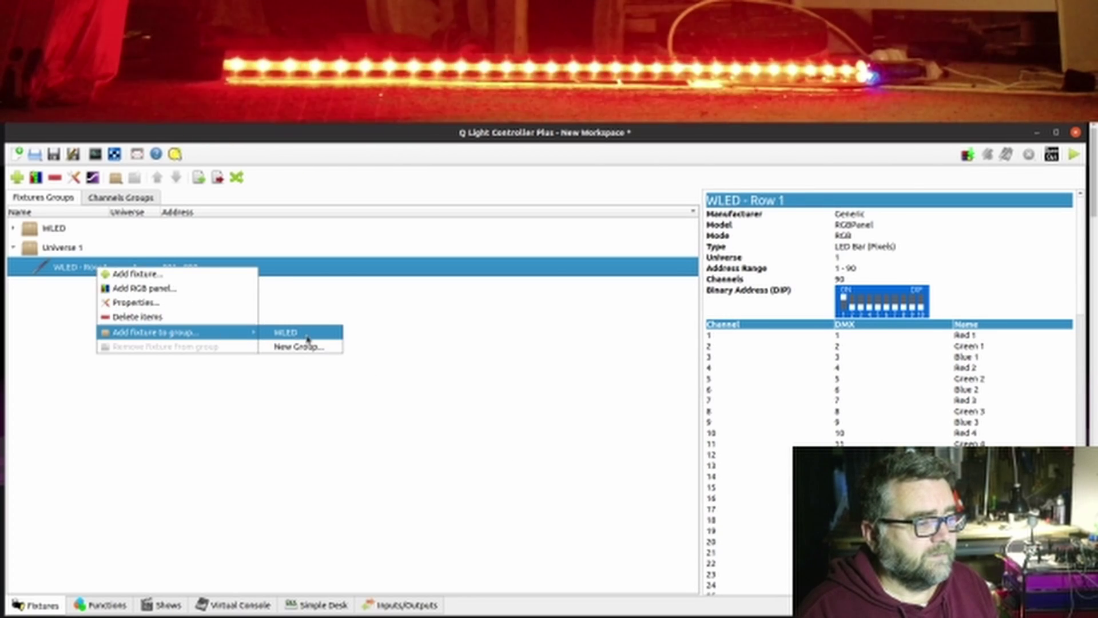
click(266, 314)
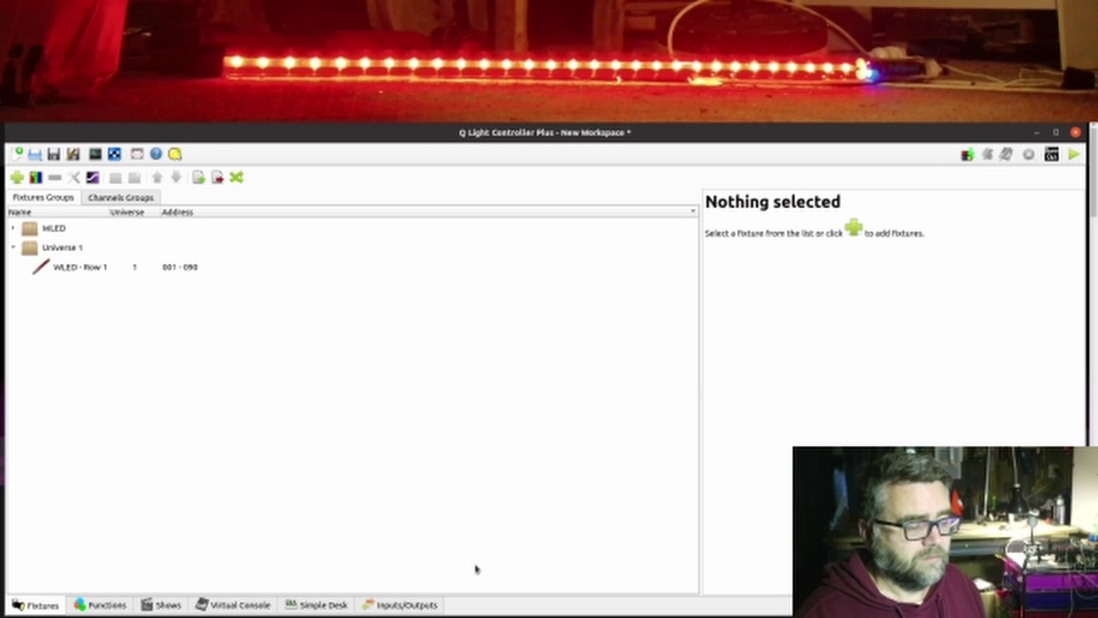
Step: Open the input/output mapping, and examine the network DMX input settings and type options in WLED's sync interfaces
click(406, 606)
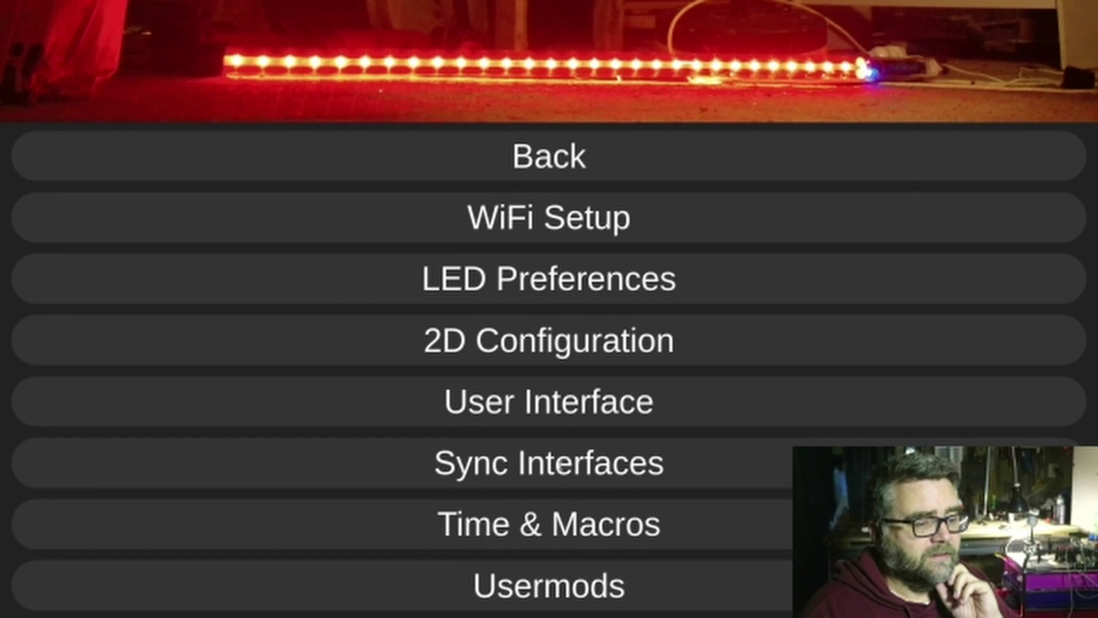
click(560, 468)
scroll(441, 345, down, 5)
scroll(442, 345, down, 4)
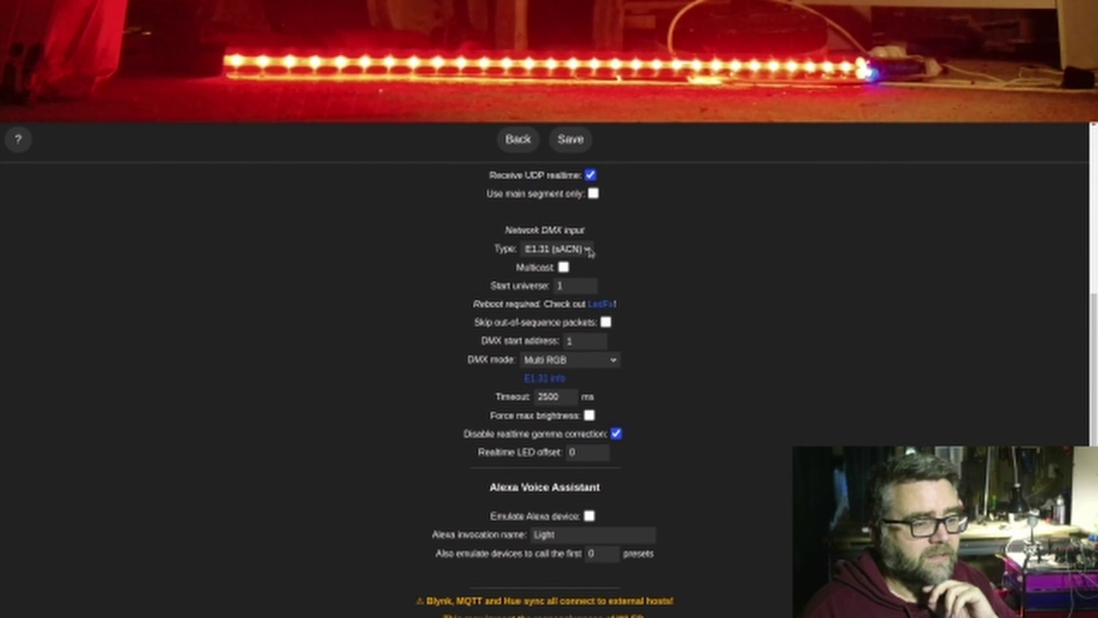
click(588, 250)
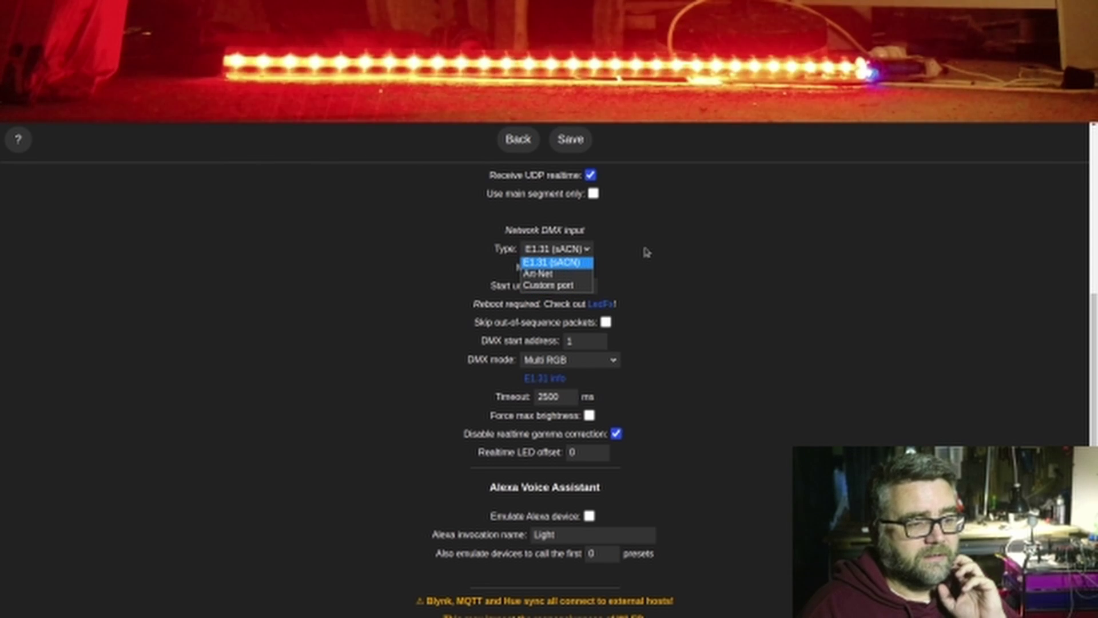
click(646, 251)
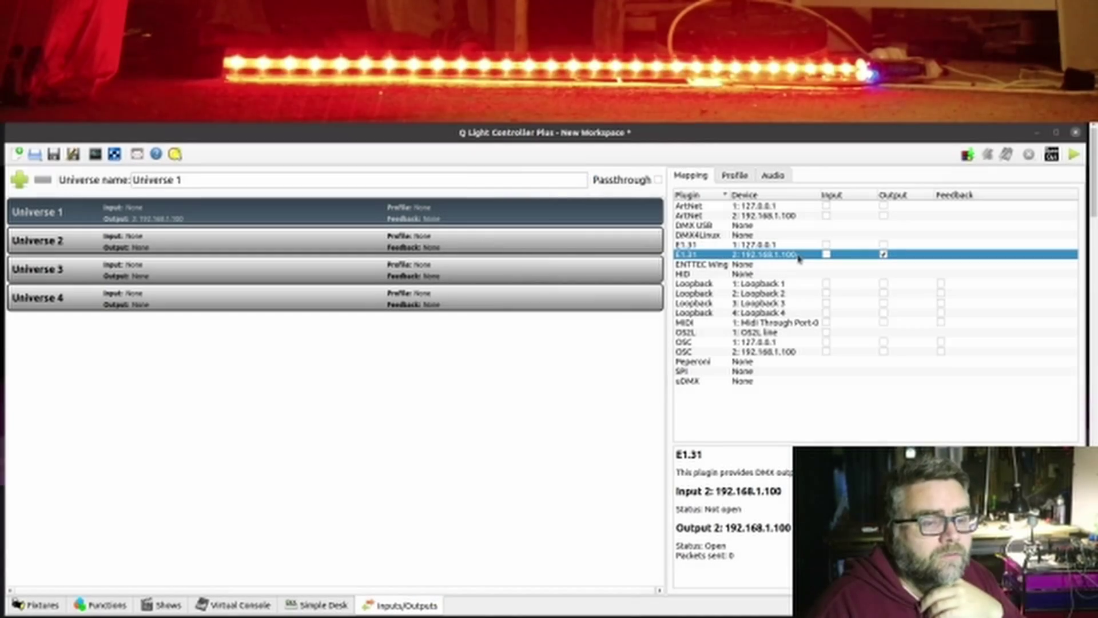
Step: Configure Universe 1's E1.31 output on interface 192.168.1.100 with multicast off and destination IP address 192.168.1.29
double_click(801, 255)
click(481, 314)
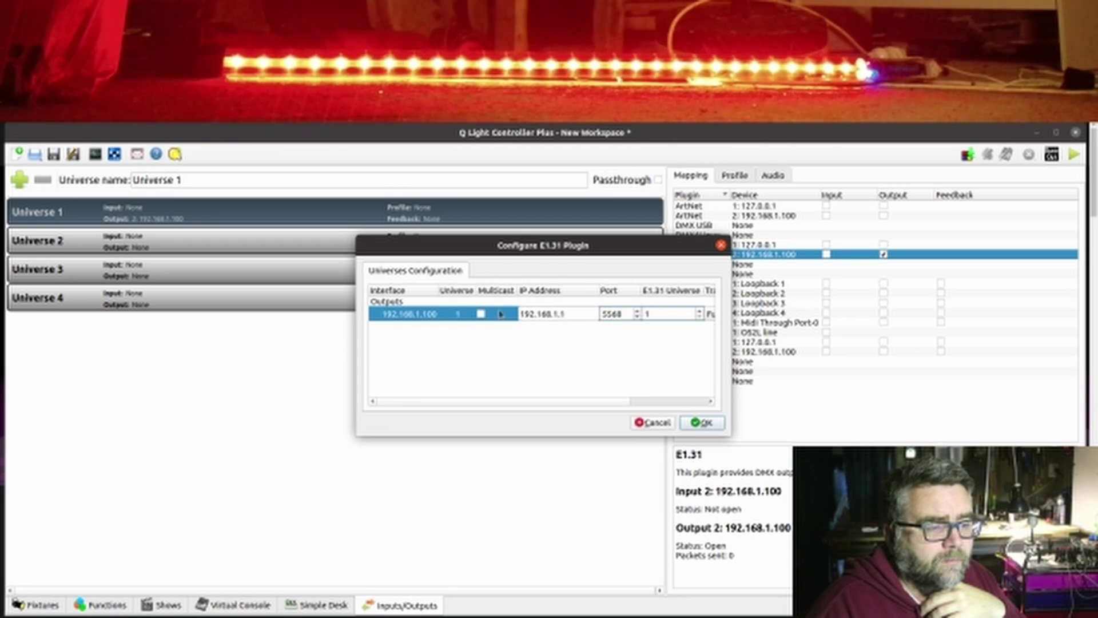
double_click(562, 314)
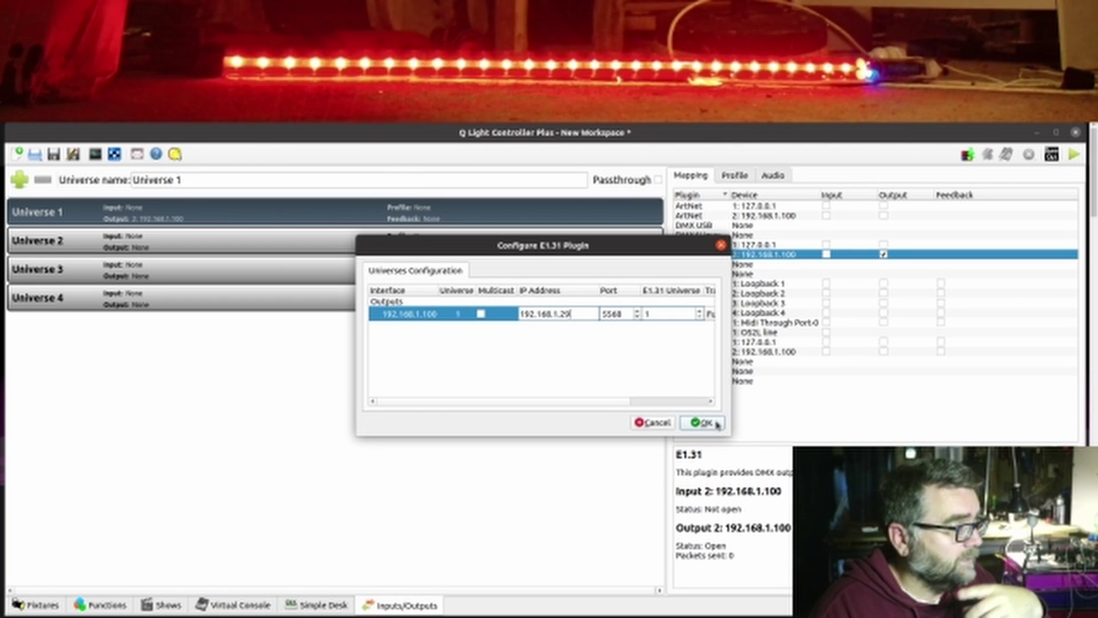
click(717, 423)
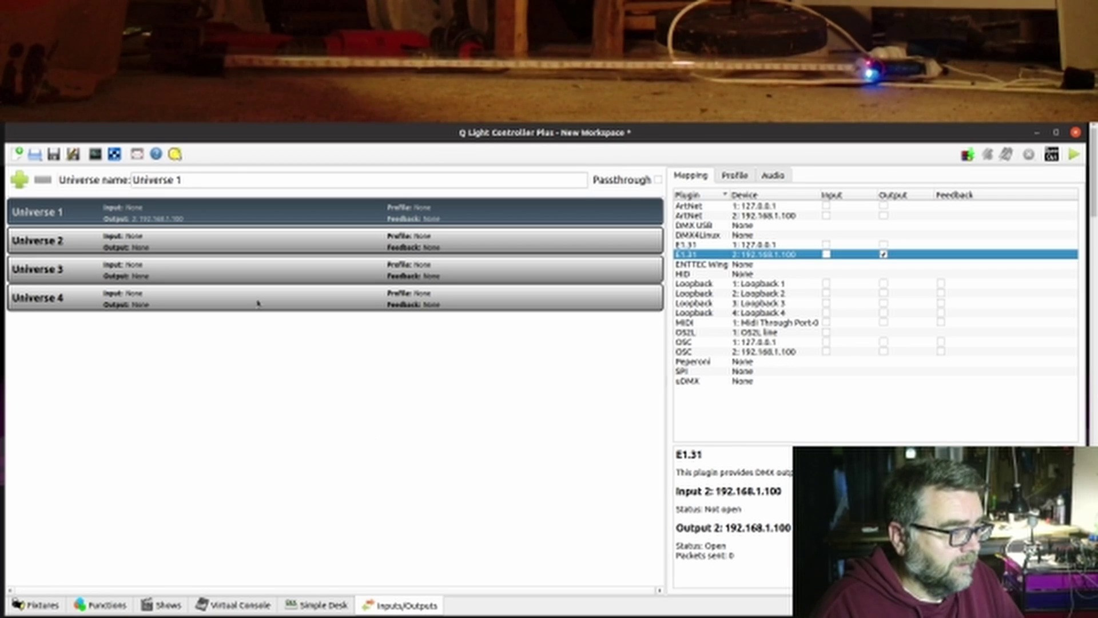
Step: Check WLED's main page for incoming E1.31 data and return to Q Light Controller Plus
key(alt+Tab)
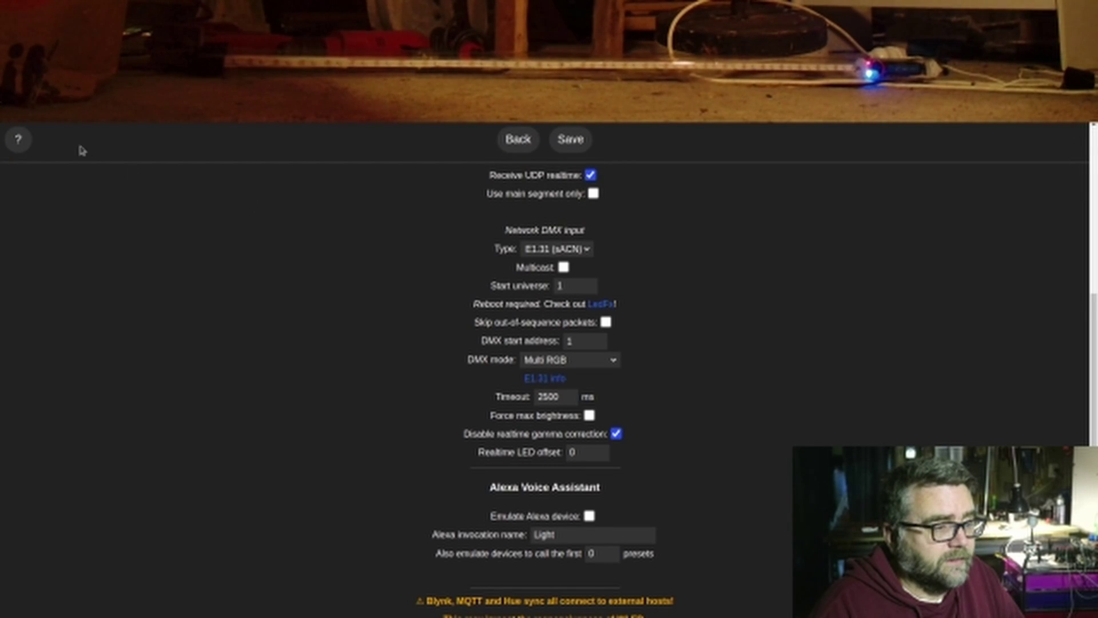
click(517, 139)
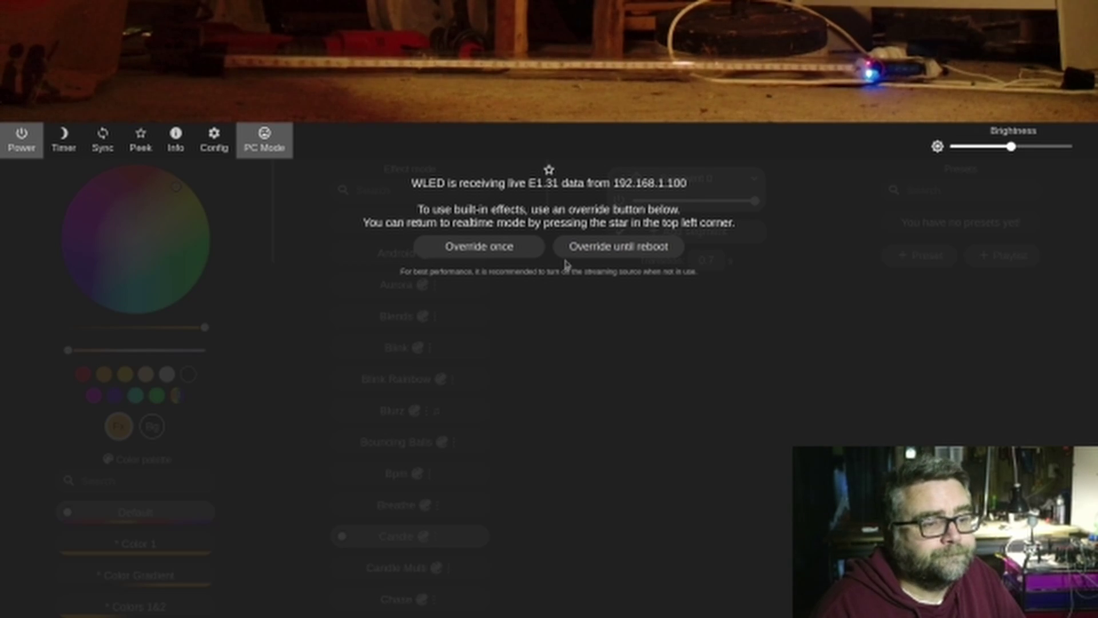
key(alt+Tab)
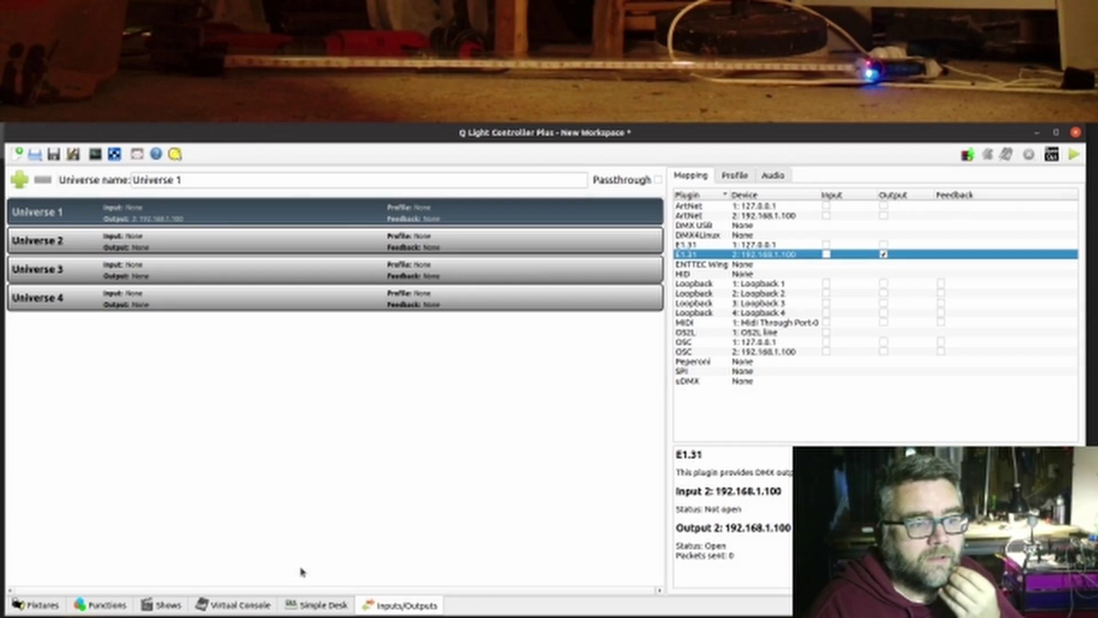
Step: Test the LED strip in Simple Desk by raising red channels 1, 88 and 55 and returning each to 0
click(316, 607)
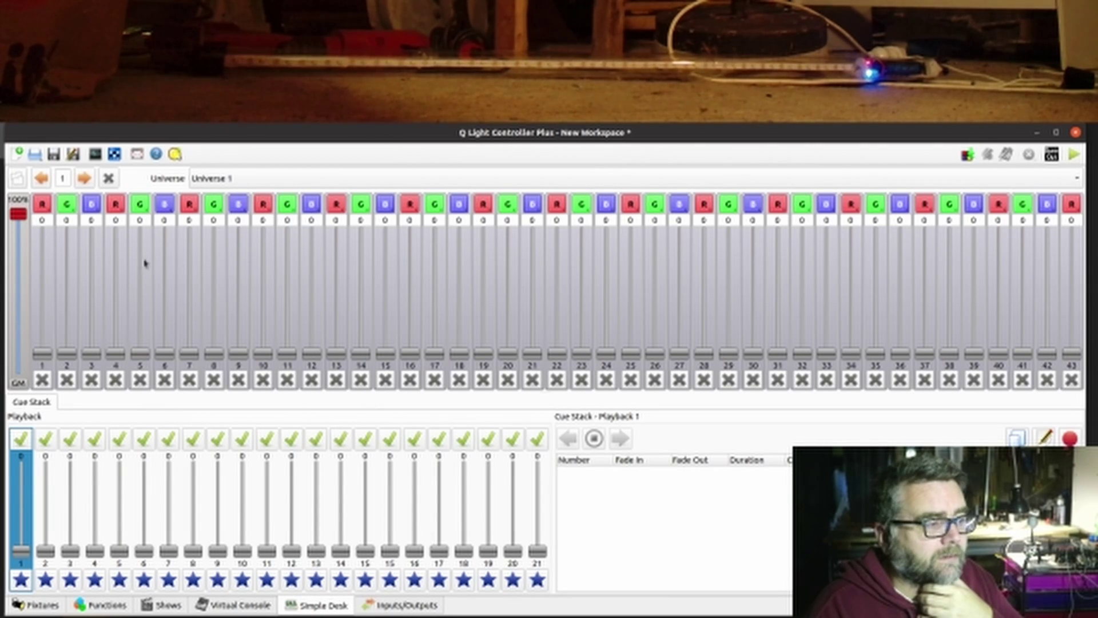
drag(40, 271, 65, 355)
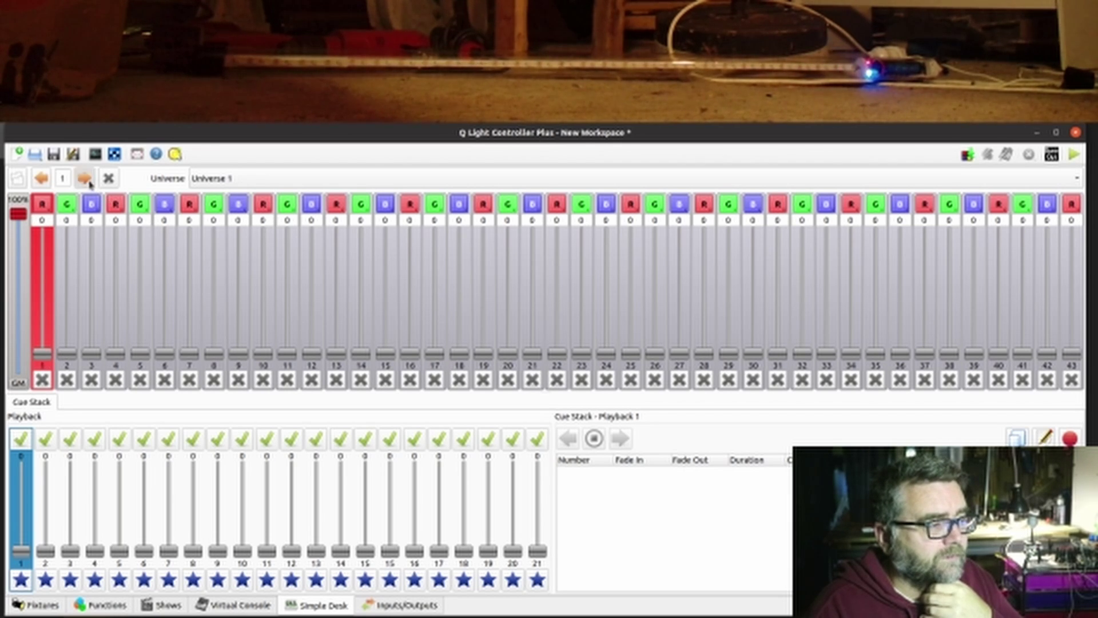
click(85, 179)
click(84, 179)
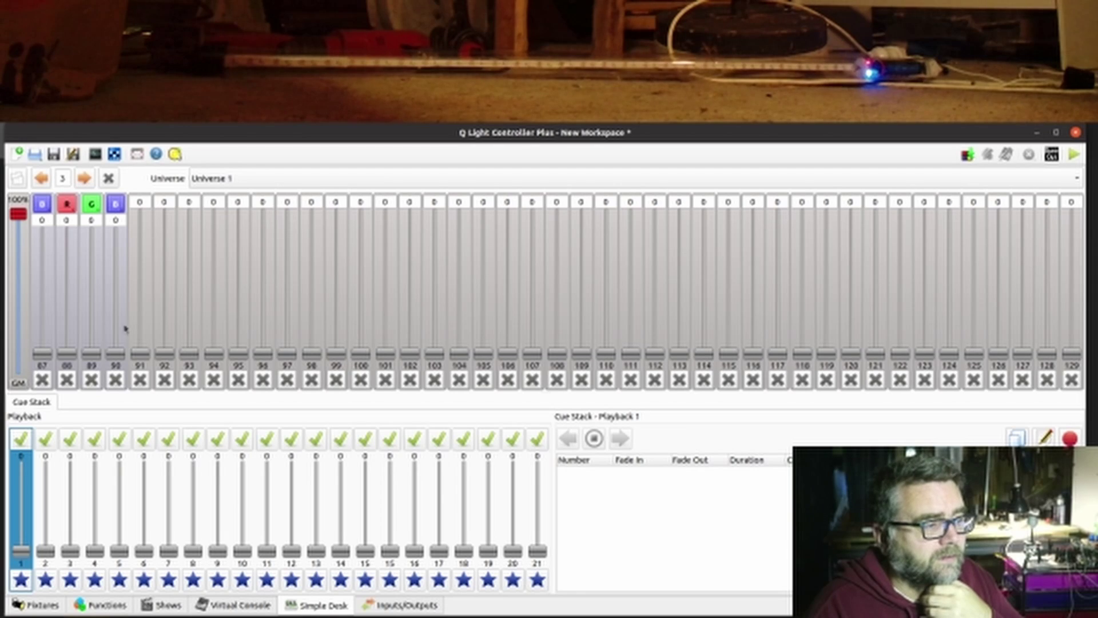
mouse_move(67, 354)
mouse_down()
mouse_move(69, 241)
mouse_move(67, 358)
mouse_up()
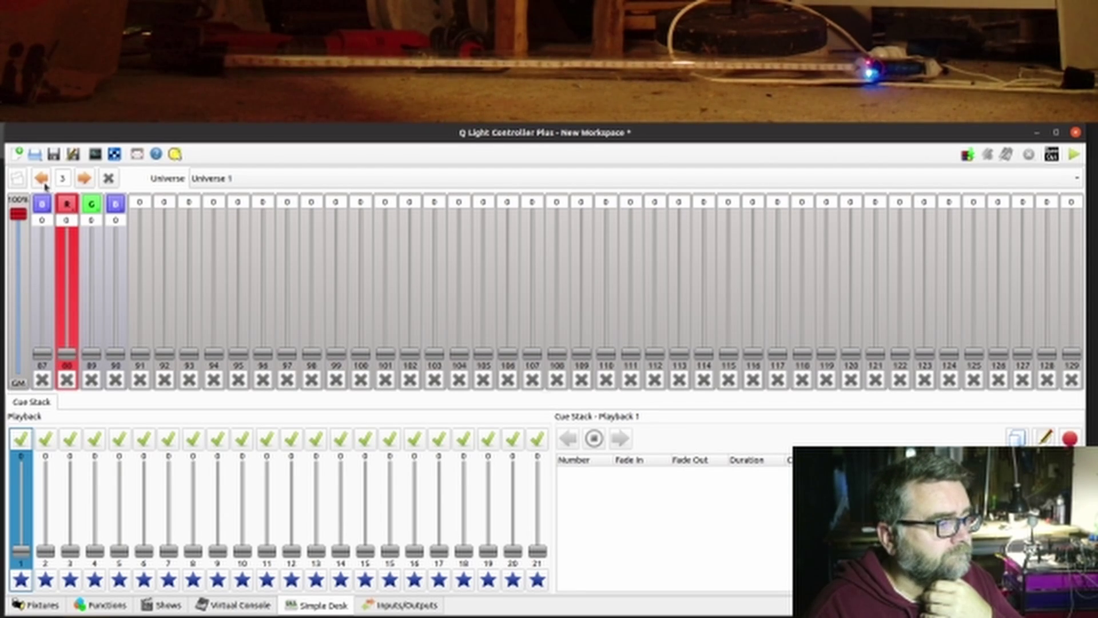
click(42, 179)
mouse_move(312, 353)
mouse_down()
mouse_move(305, 269)
mouse_move(306, 355)
mouse_move(304, 278)
mouse_move(300, 311)
mouse_move(305, 359)
mouse_move(306, 255)
mouse_move(311, 375)
mouse_move(311, 293)
mouse_move(311, 354)
mouse_up()
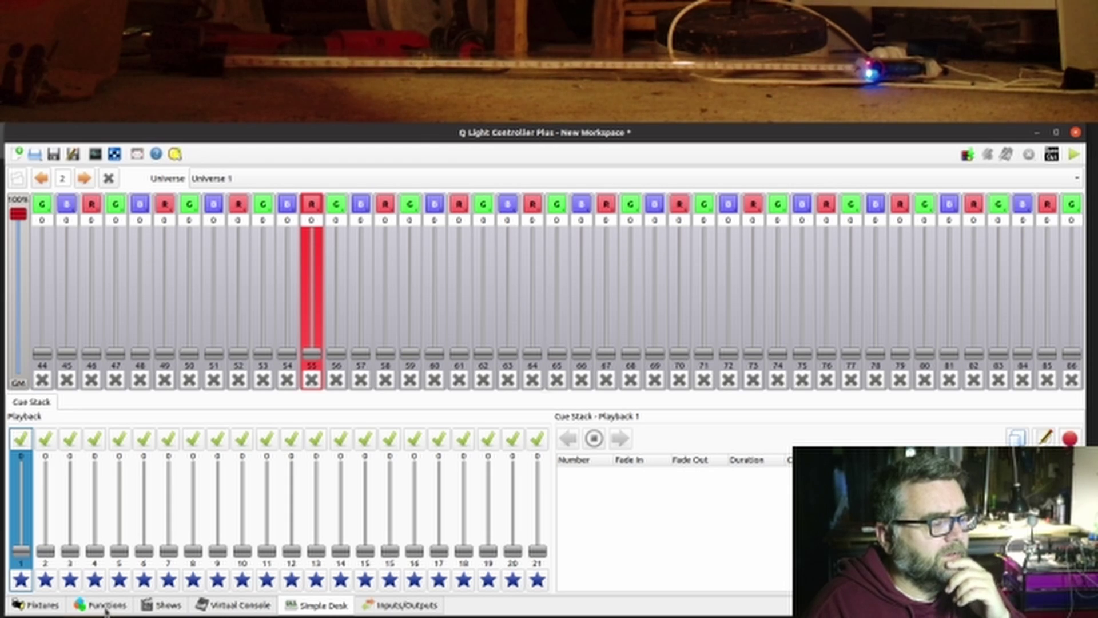
Step: Create a new RGB matrix function named "chaser" and assign it to the WLED fixture group
click(106, 610)
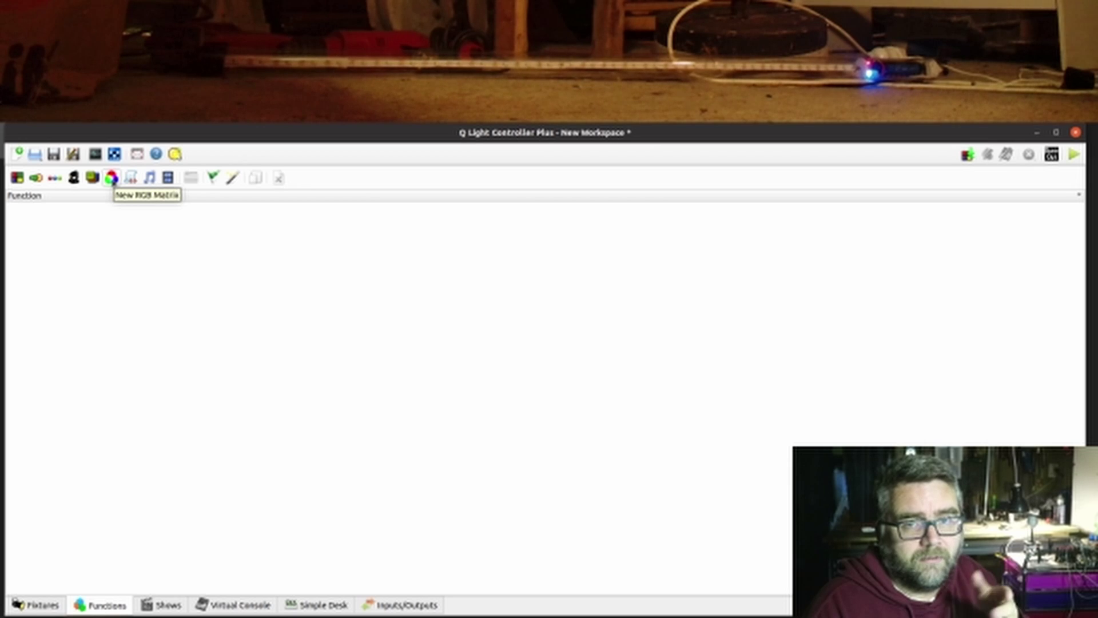
click(112, 178)
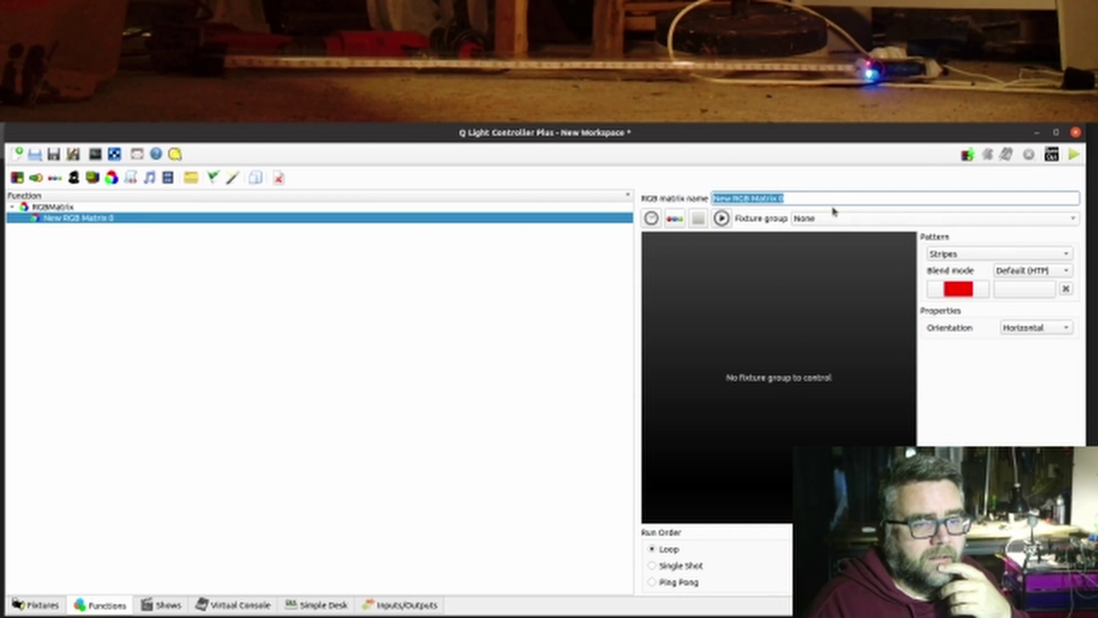
click(797, 200)
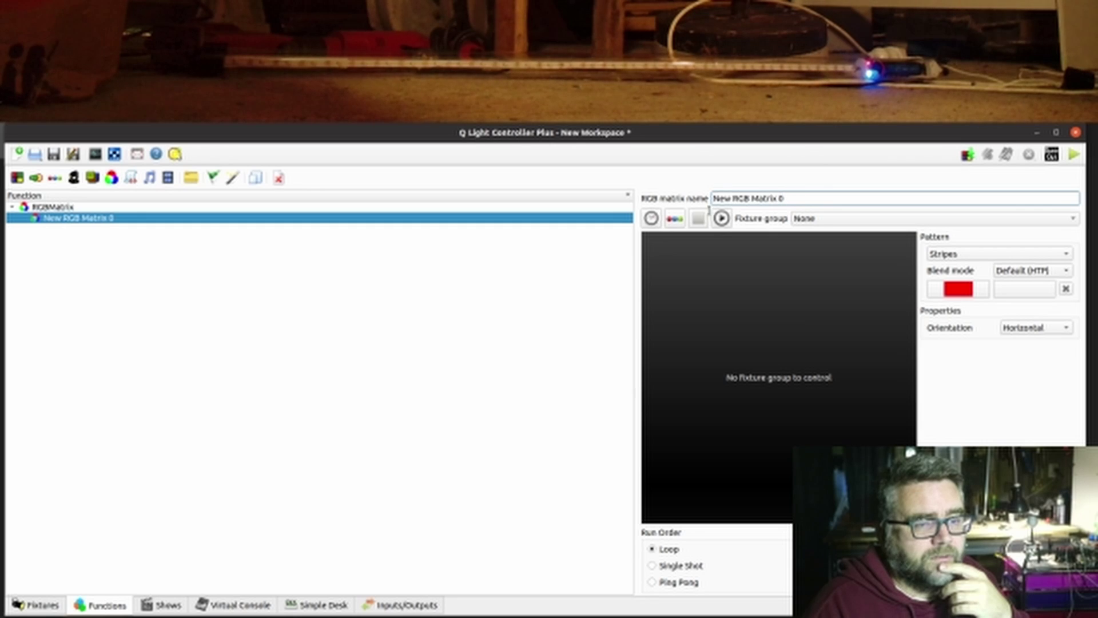
key(ctrl+a)
text(c)
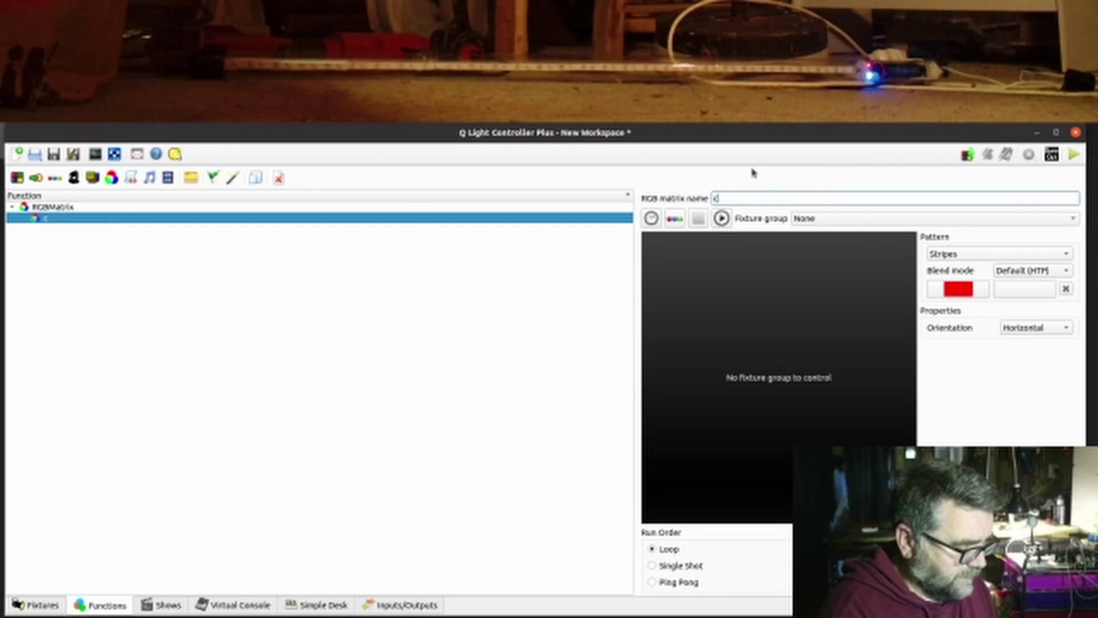
text(haser)
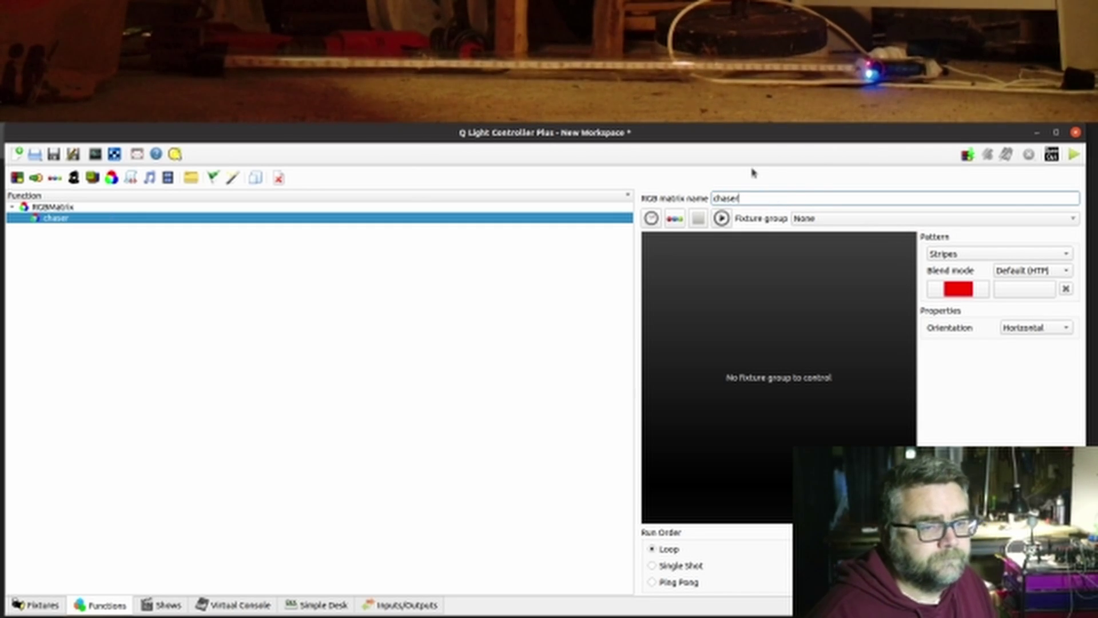
click(867, 219)
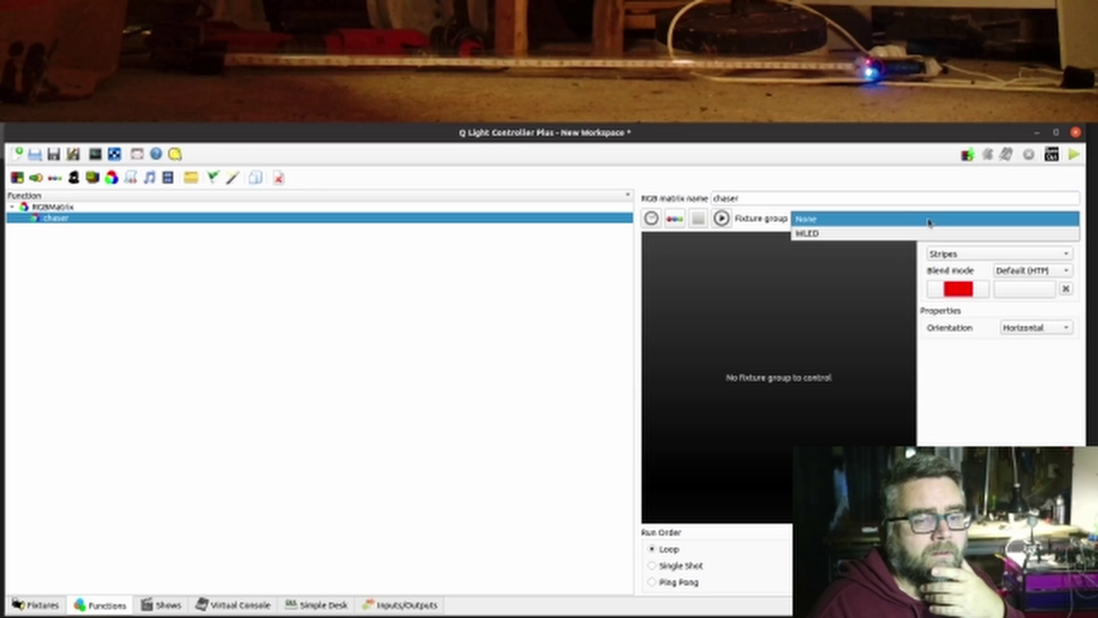
click(864, 234)
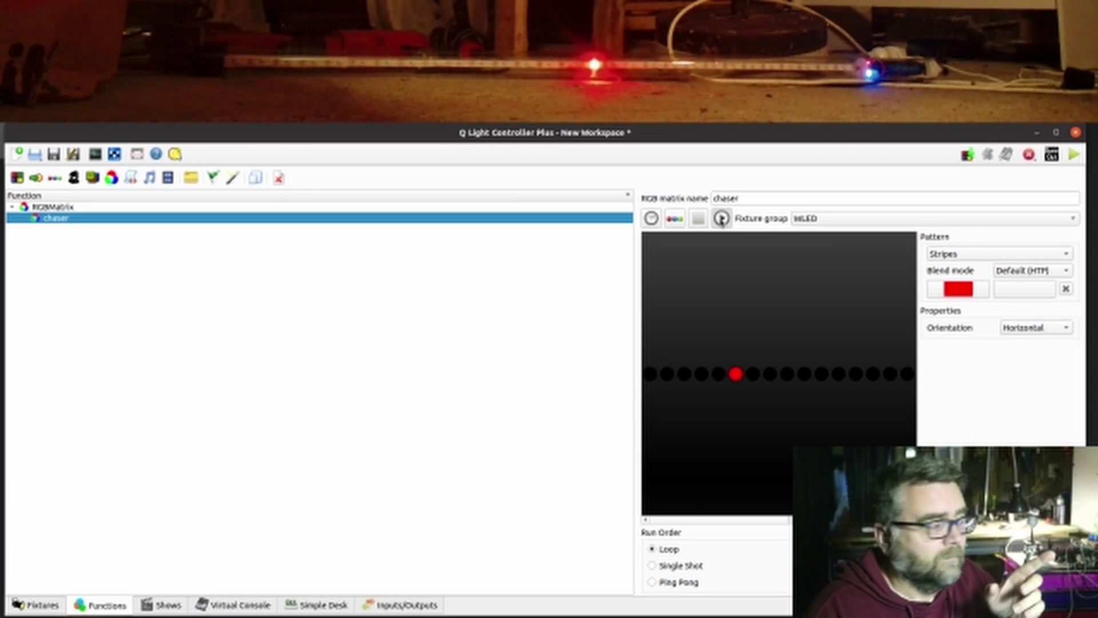
Step: Set the chaser's hold time to 72 ms and its run order to Ping Pong
click(653, 219)
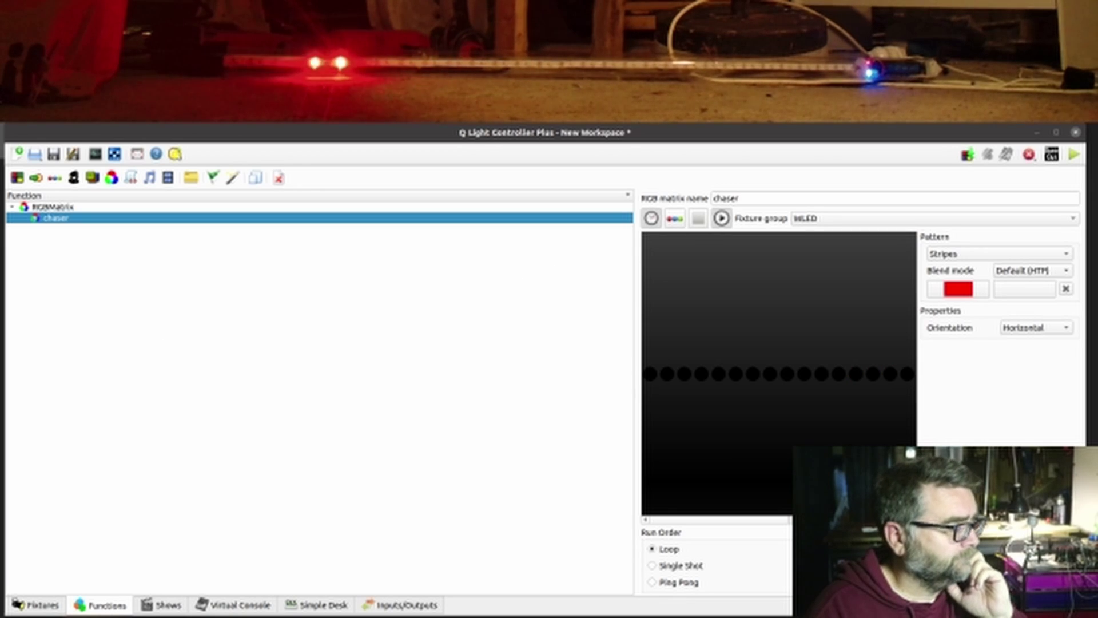
drag(1, 380, 341, 244)
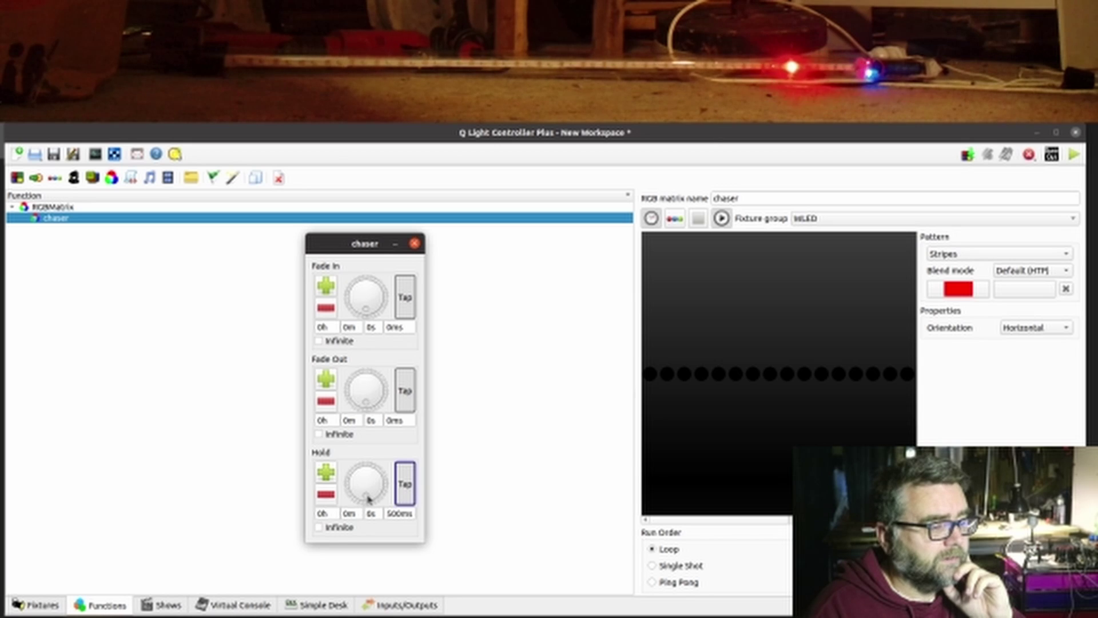
click(324, 495)
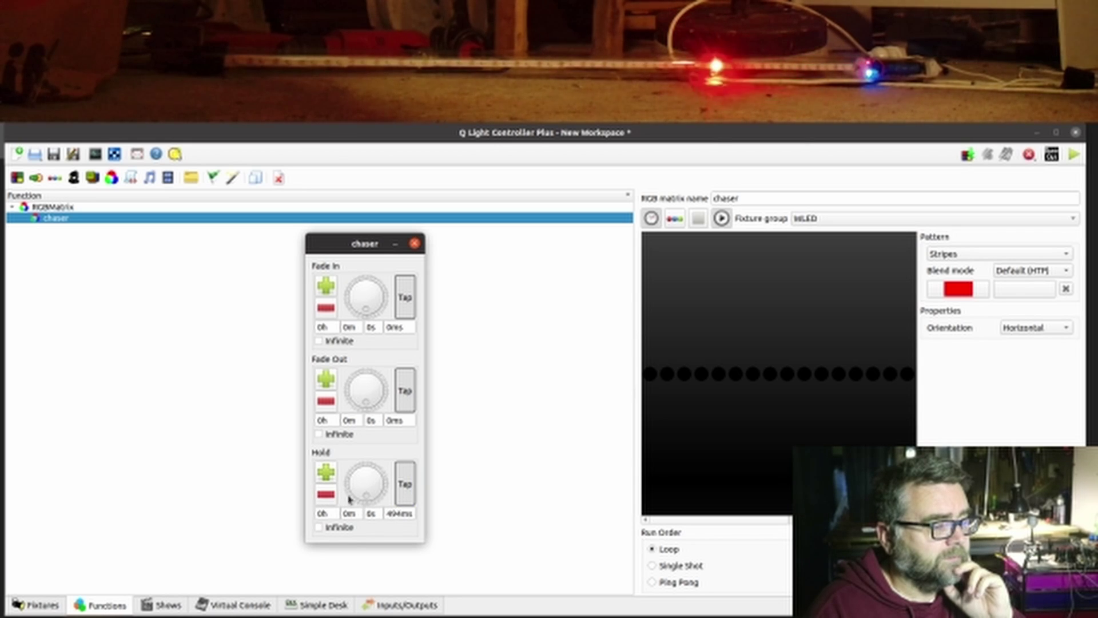
drag(365, 492, 383, 484)
drag(366, 473, 363, 473)
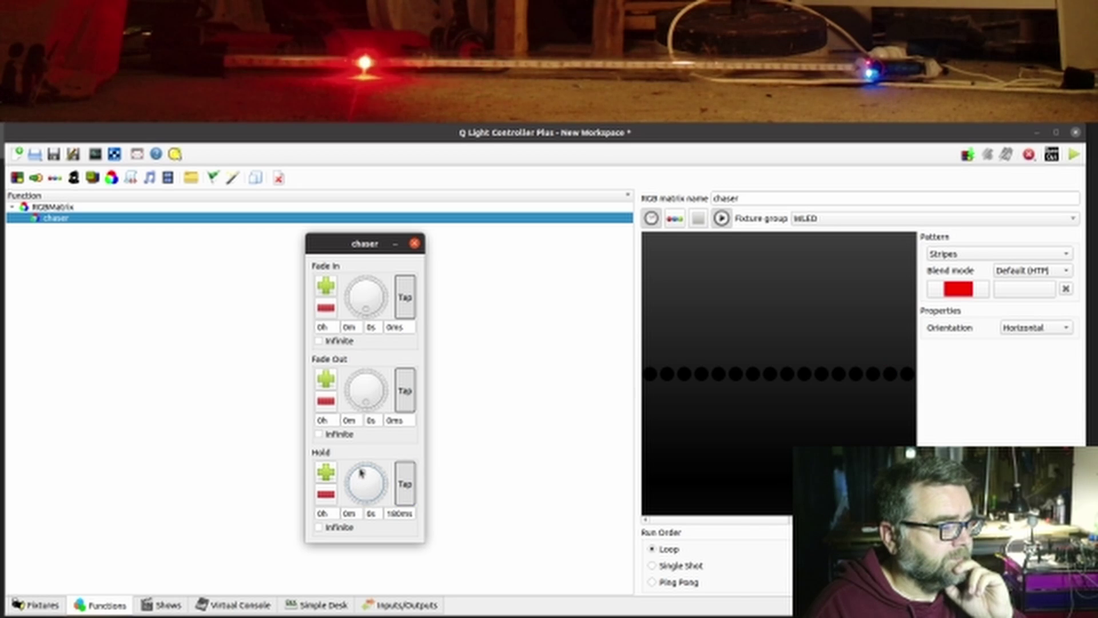
drag(361, 472, 353, 482)
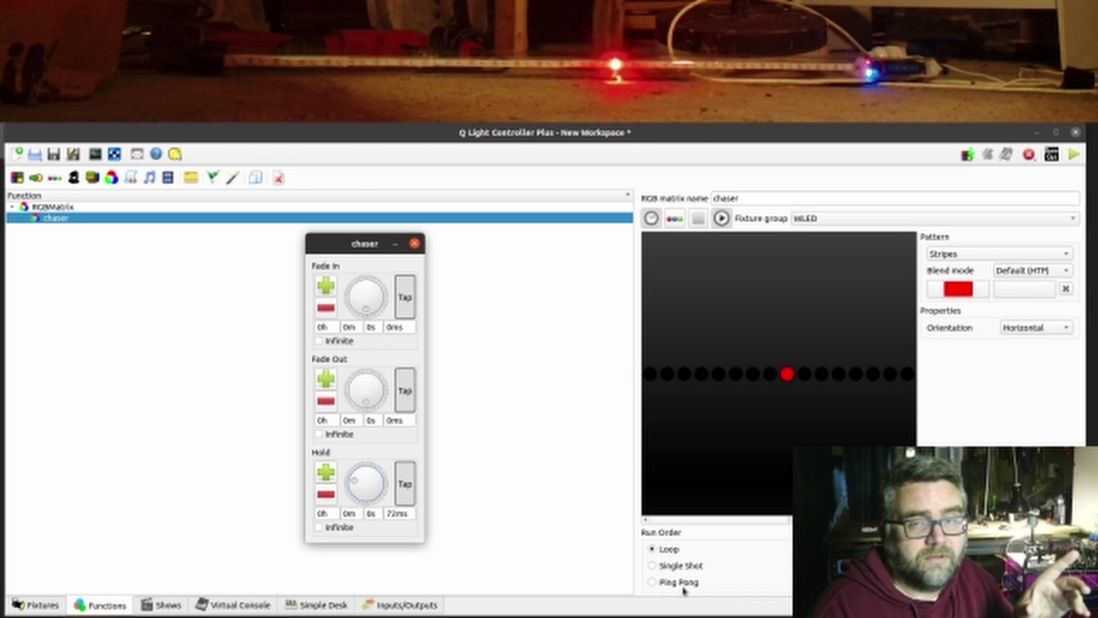
click(653, 583)
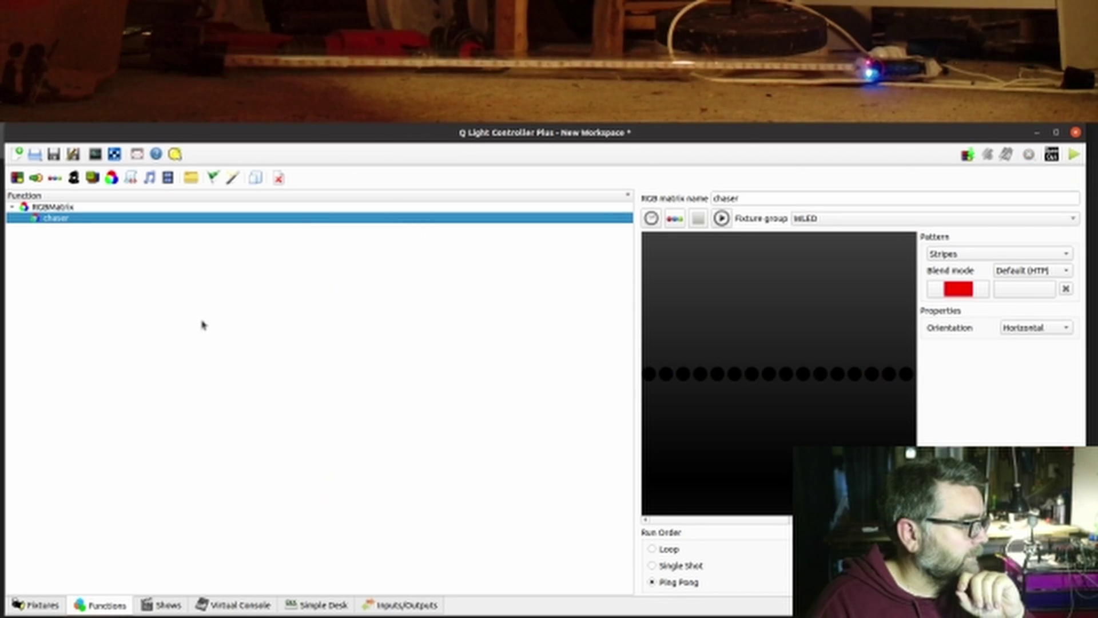
click(715, 224)
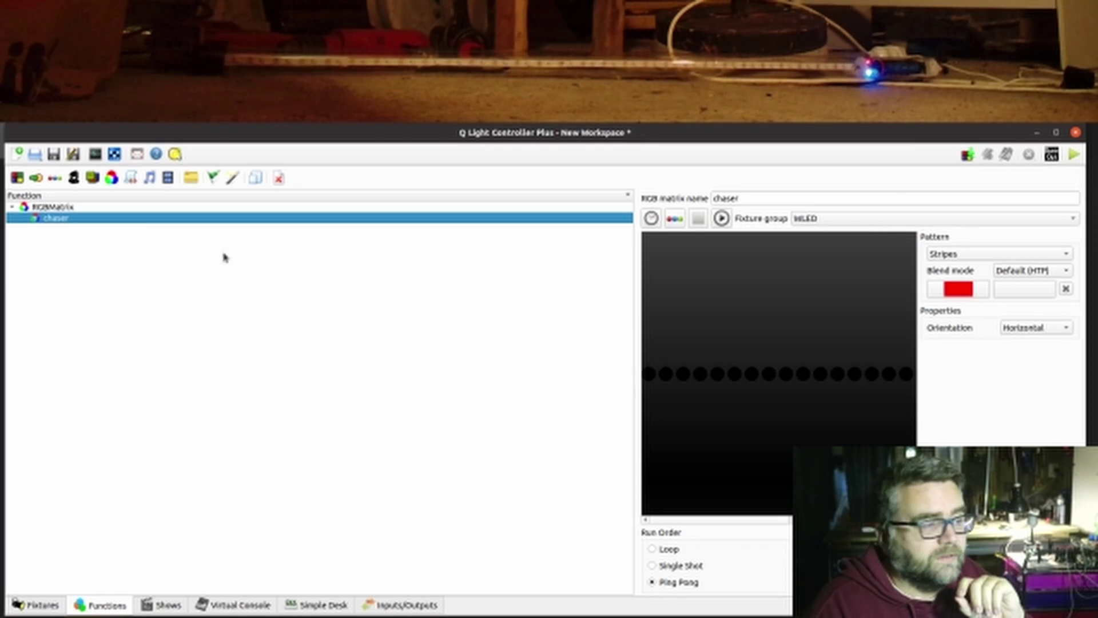
Step: Create an RGB matrix named "rainbow" with the Gradient pattern and assign it to the WLED fixture group
click(111, 178)
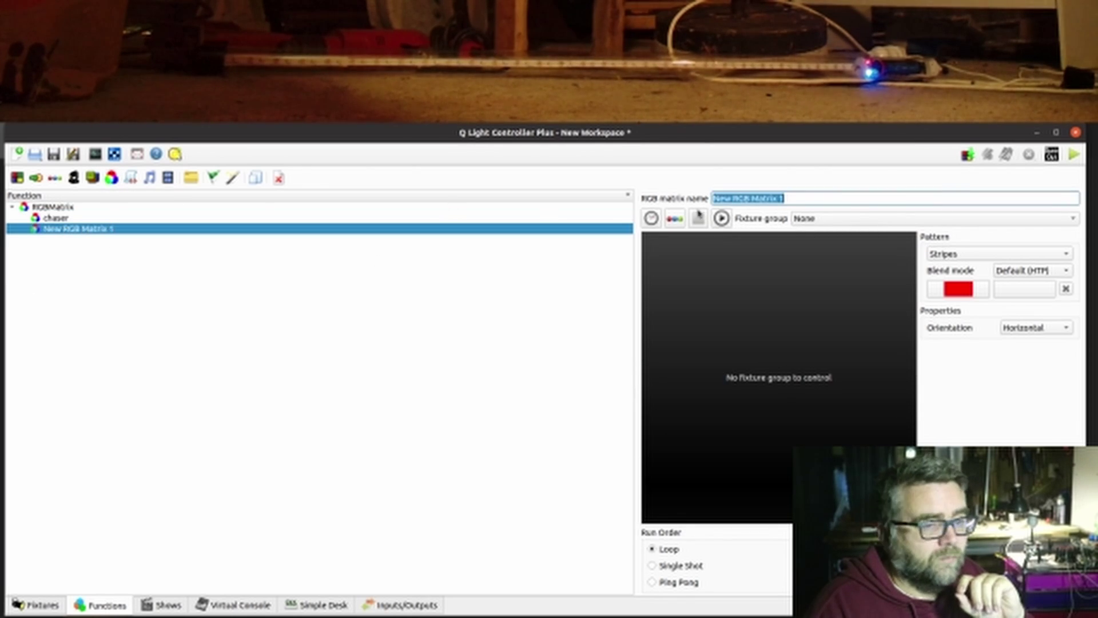
text(rainbow)
click(998, 253)
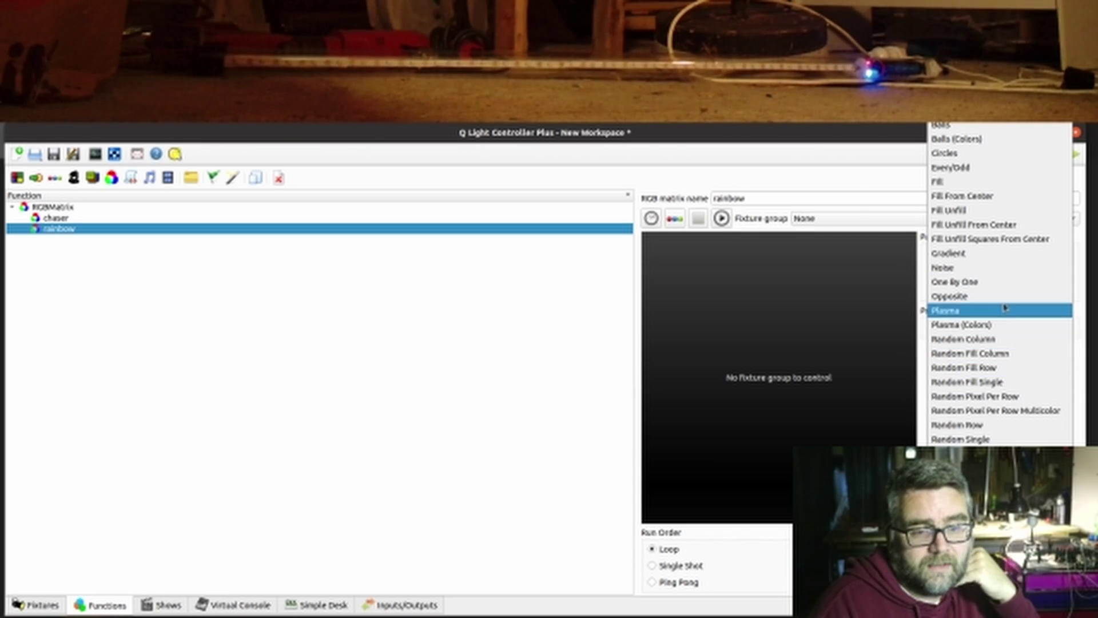
click(1000, 257)
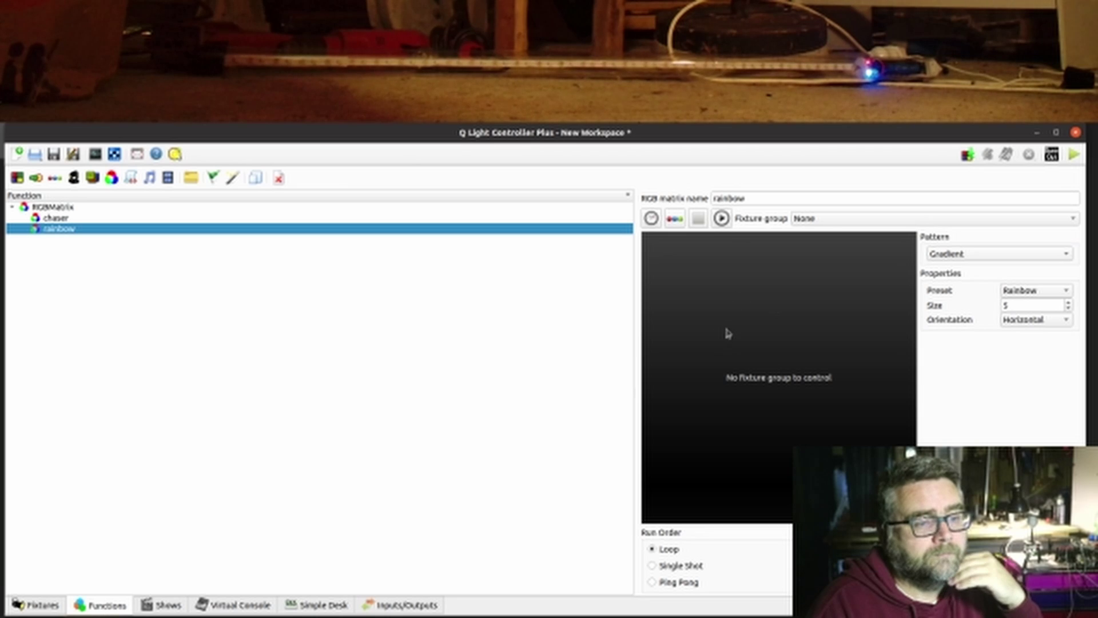
click(849, 218)
click(836, 231)
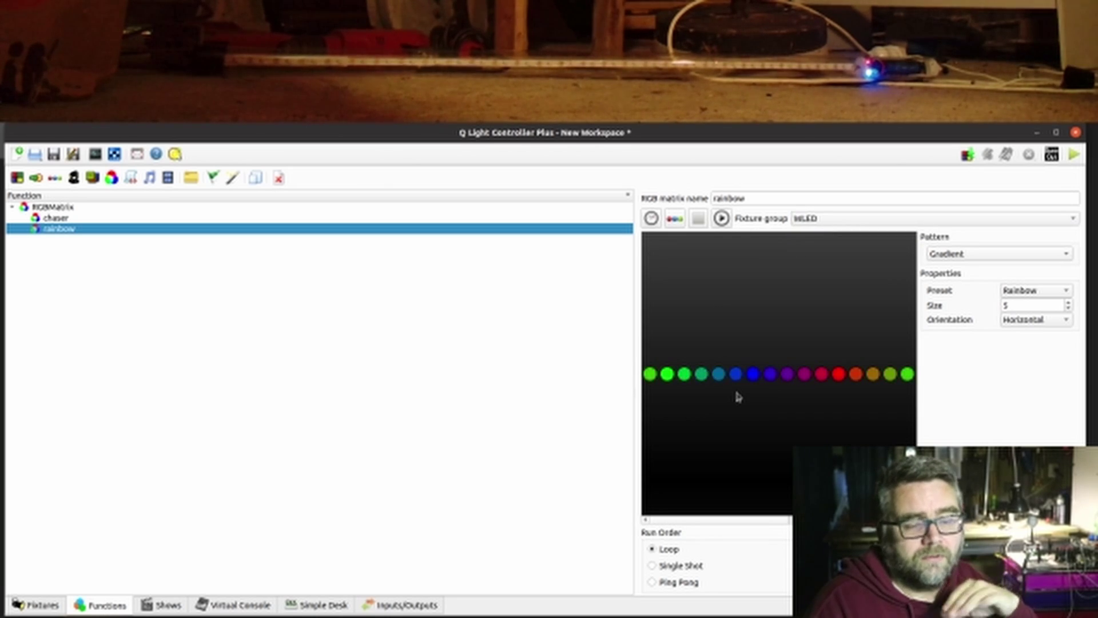
Step: Preview the rainbow matrix on the LED strip and shorten its hold time
click(722, 218)
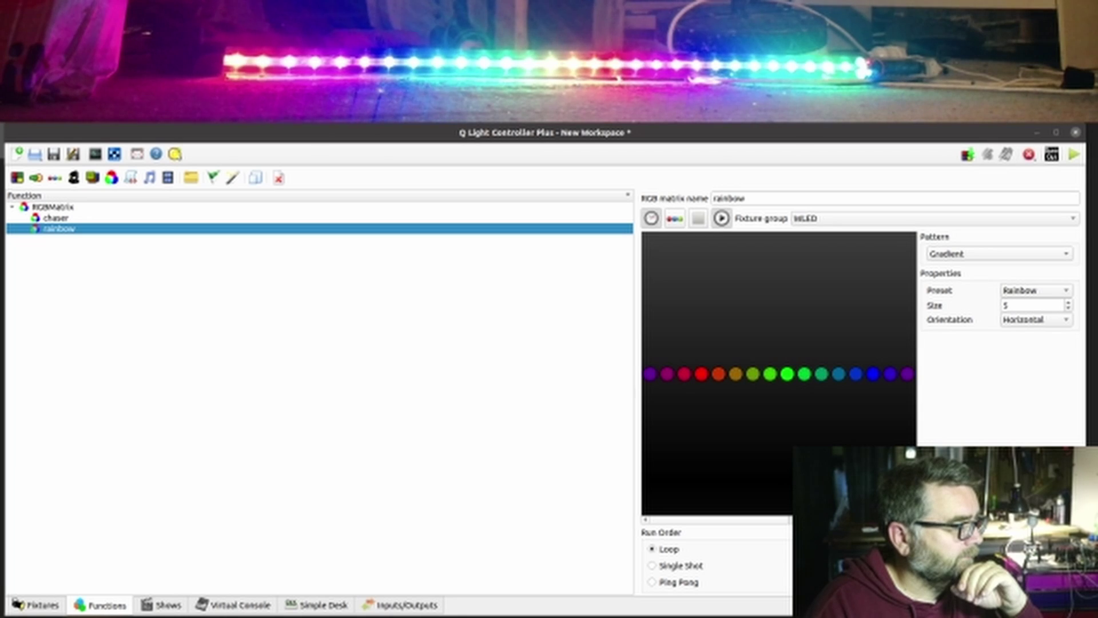
drag(1, 186, 362, 222)
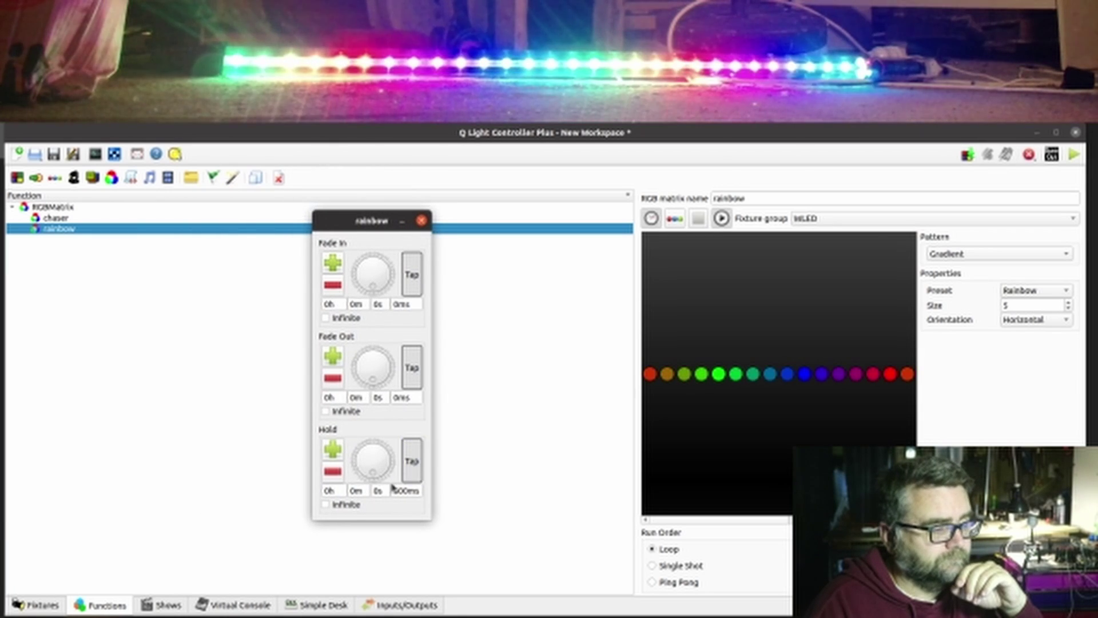
scroll(383, 465, down, 1)
scroll(382, 465, down, 17)
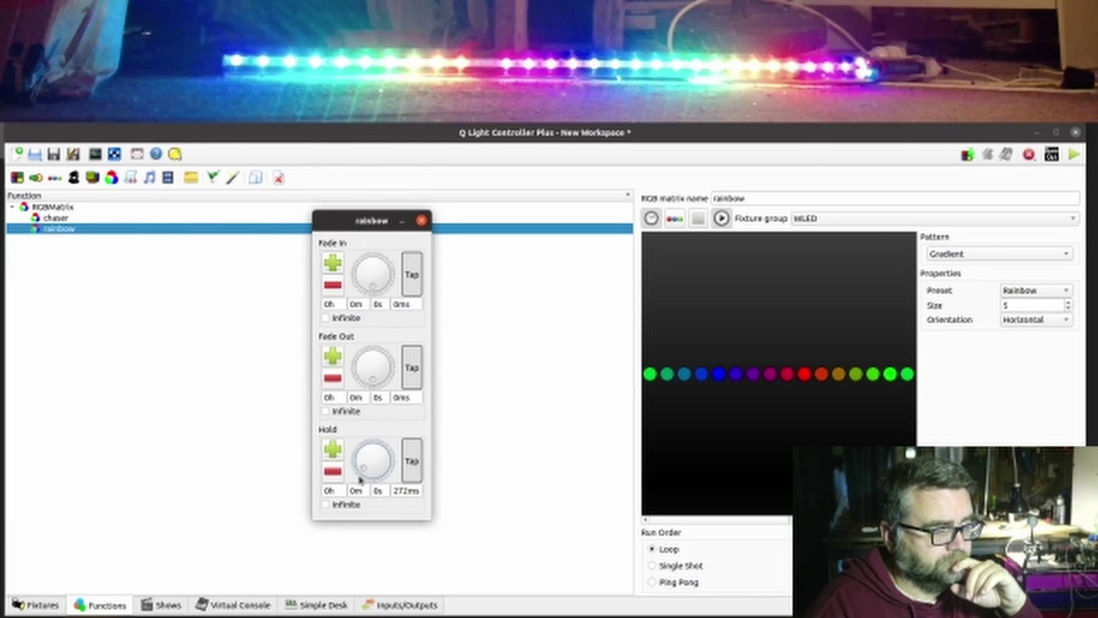
scroll(378, 465, up, 3)
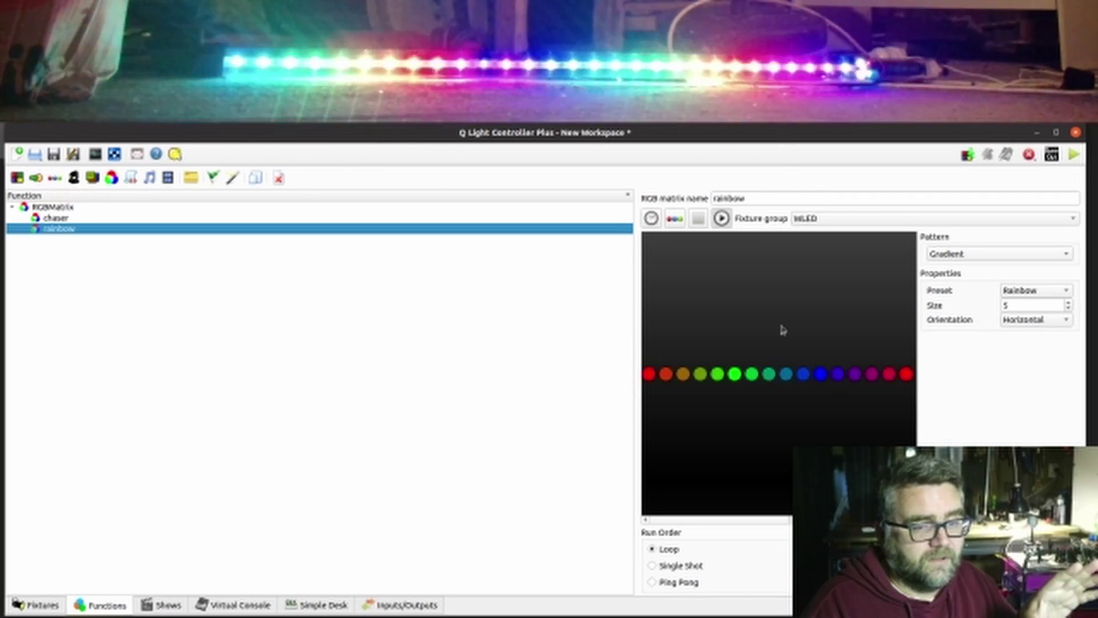
click(1000, 254)
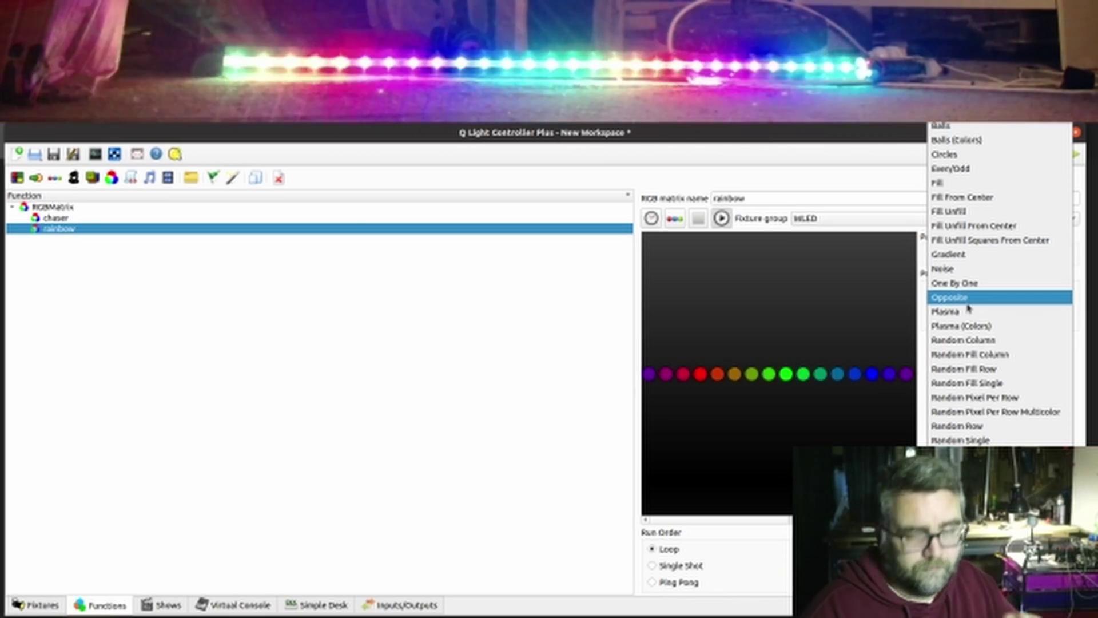
click(509, 296)
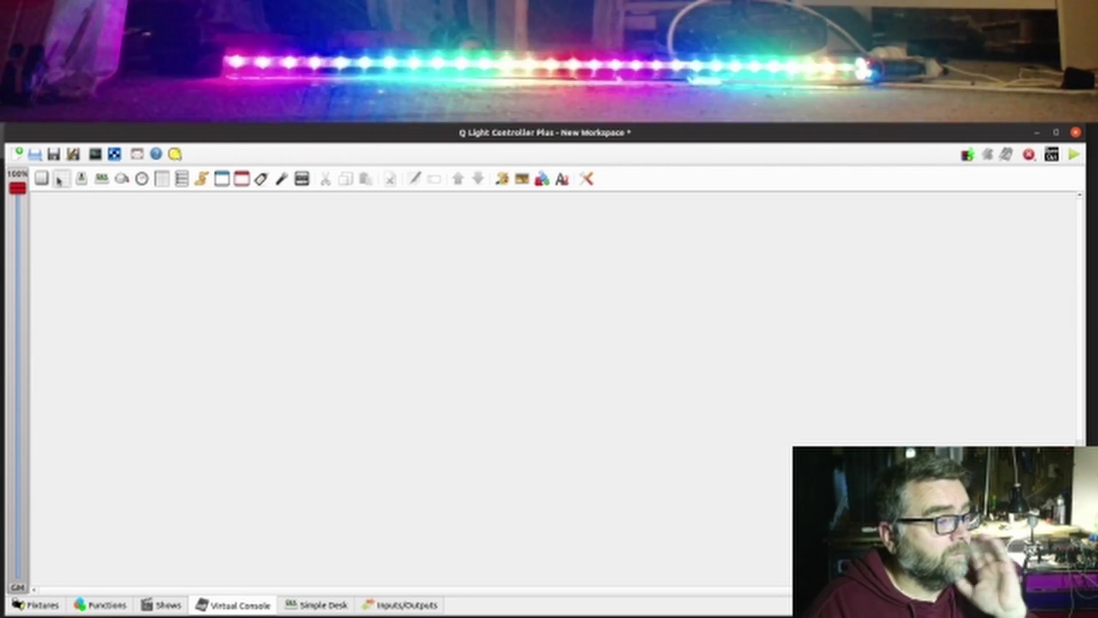
Step: Add a button to the Virtual Console, place it in the upper-left area of the canvas and give it a red background
click(41, 179)
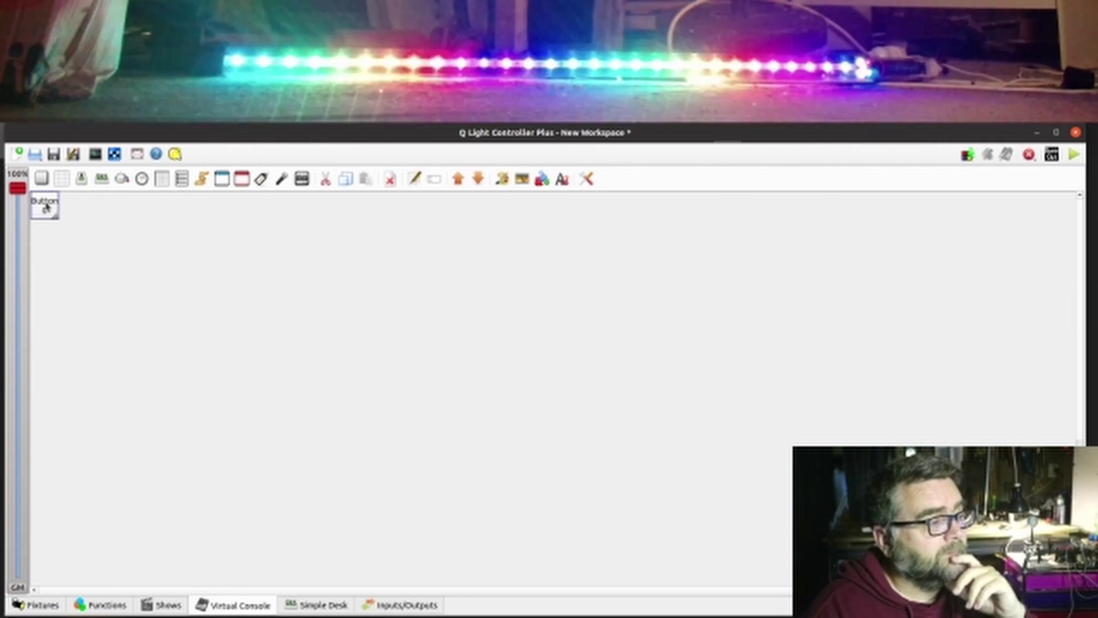
drag(47, 207, 279, 282)
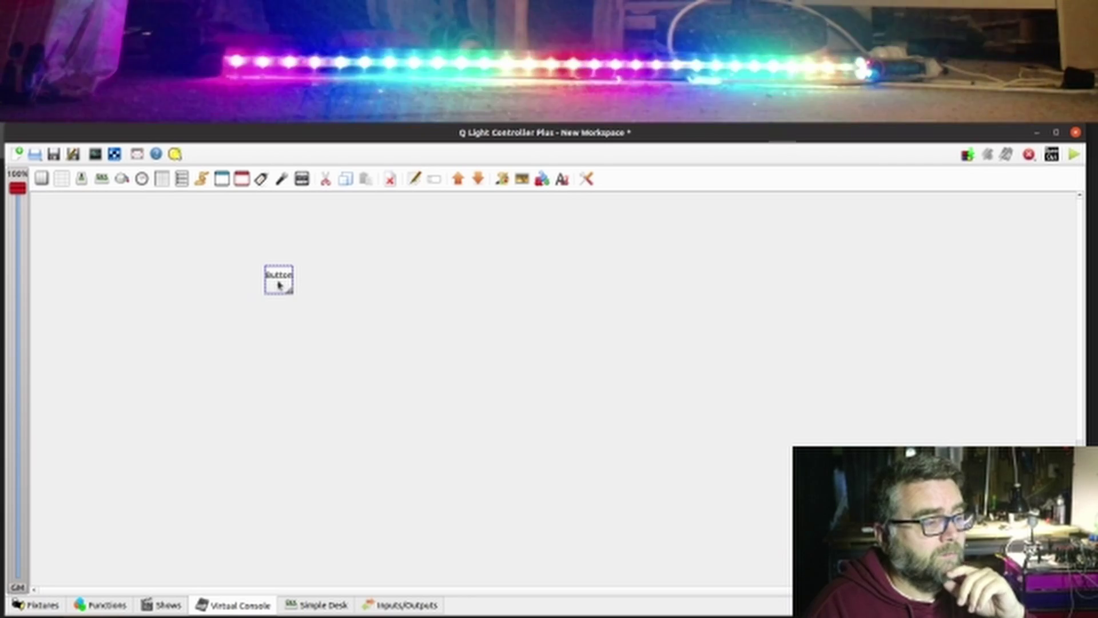
right_click(280, 285)
mouse_move(366, 377)
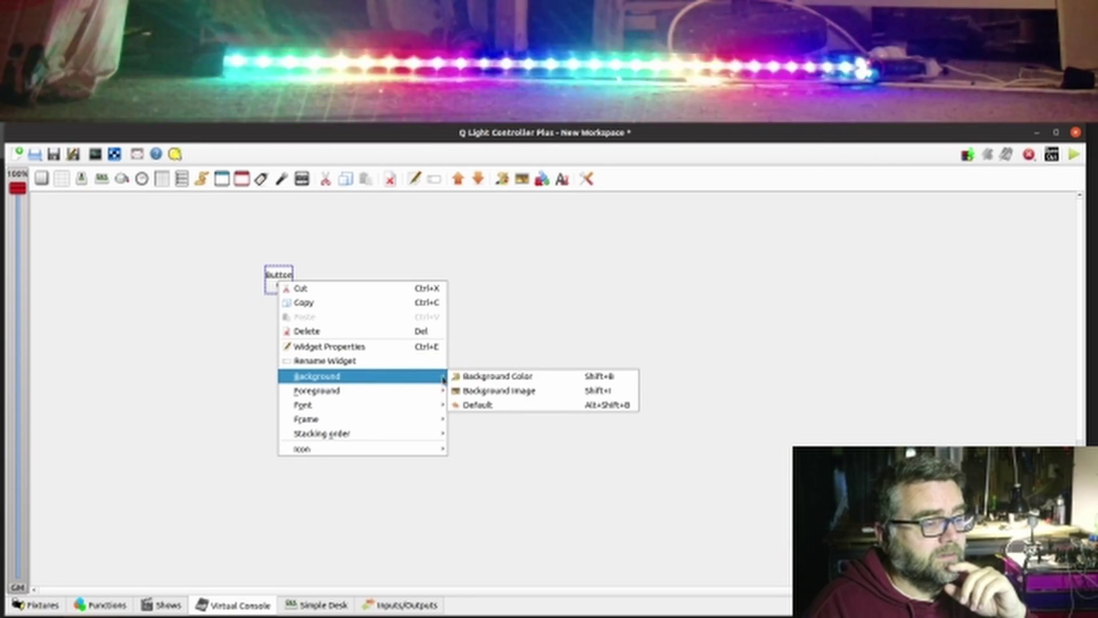
click(468, 377)
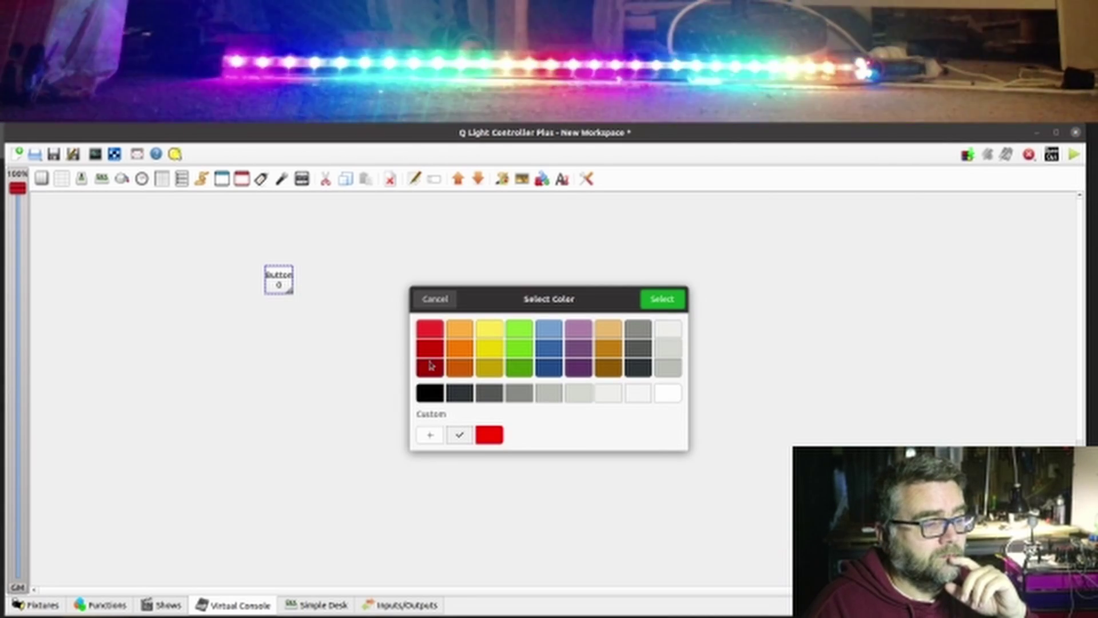
click(662, 299)
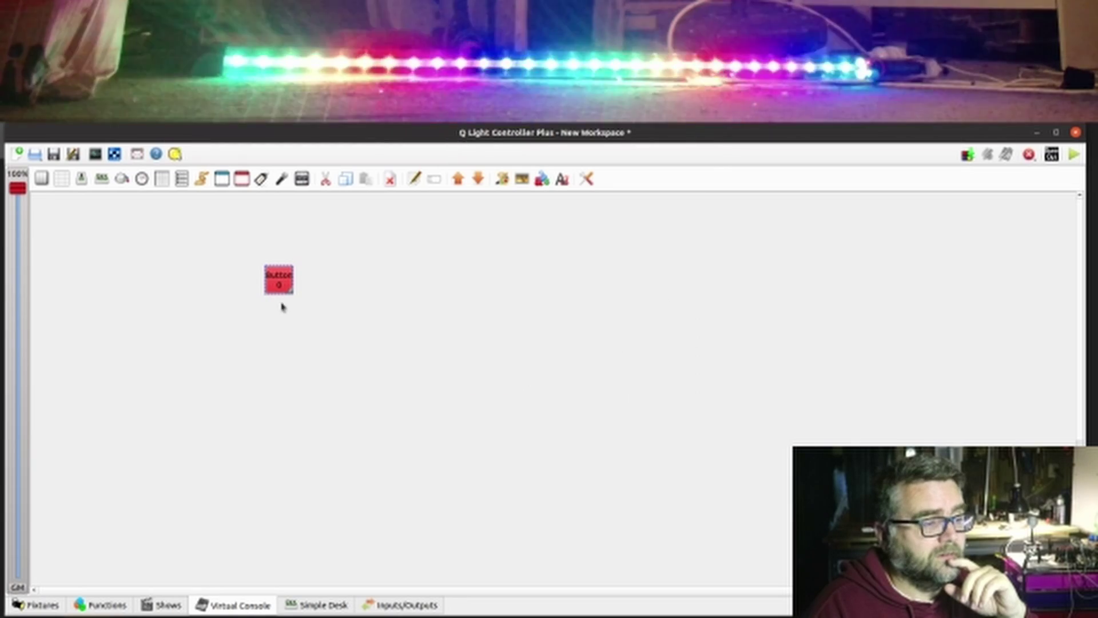
Step: Assign the chaser function to the red button, keeping the toggle on/off action
double_click(279, 284)
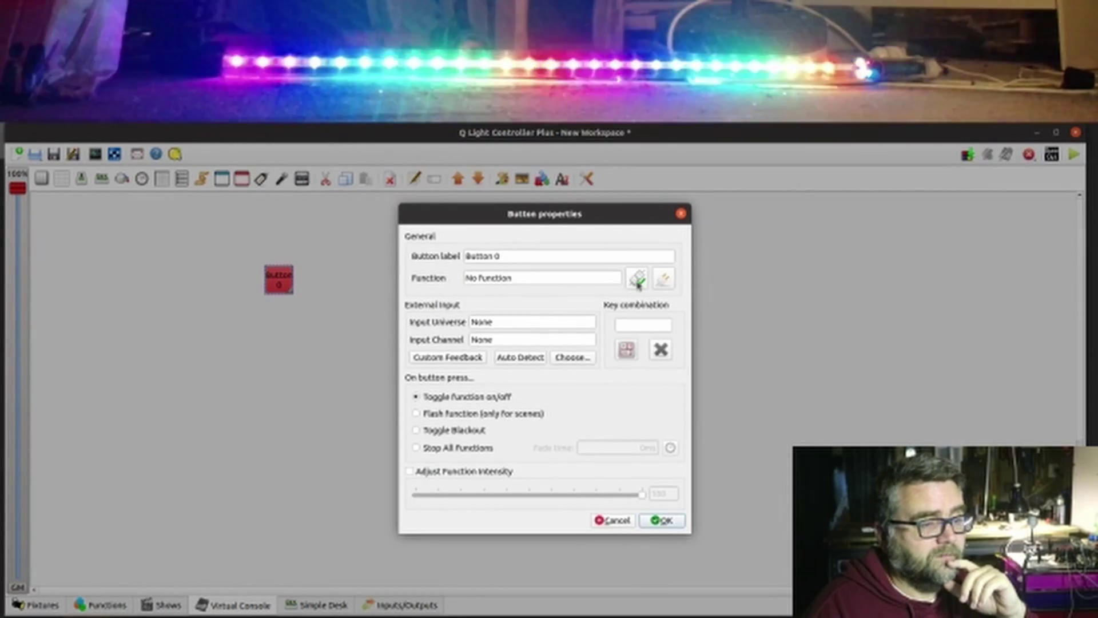
click(638, 281)
click(451, 322)
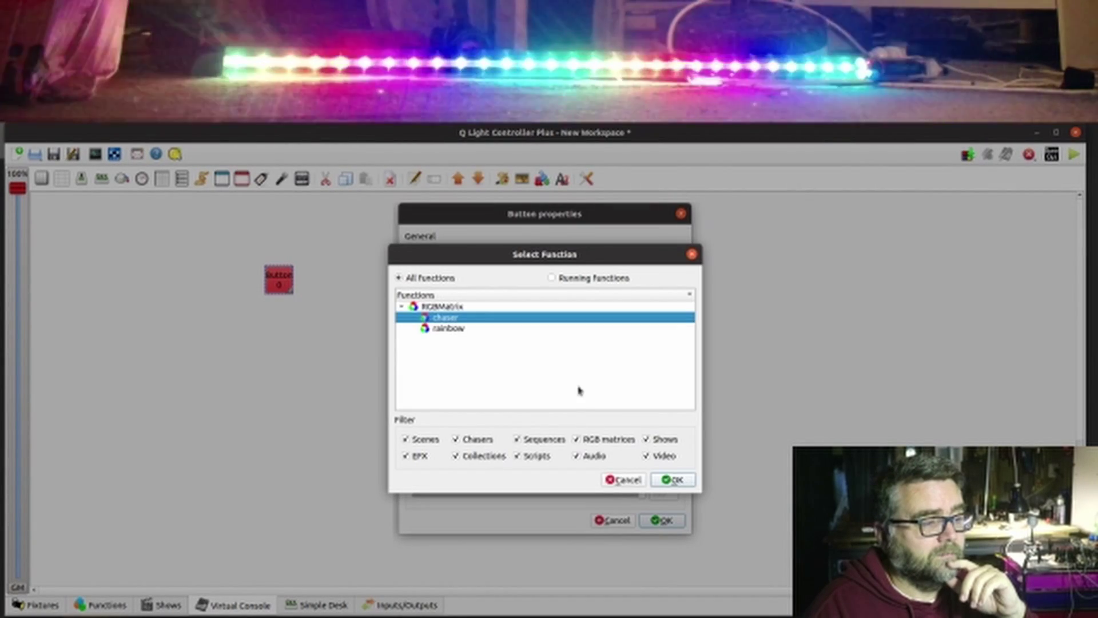
click(674, 481)
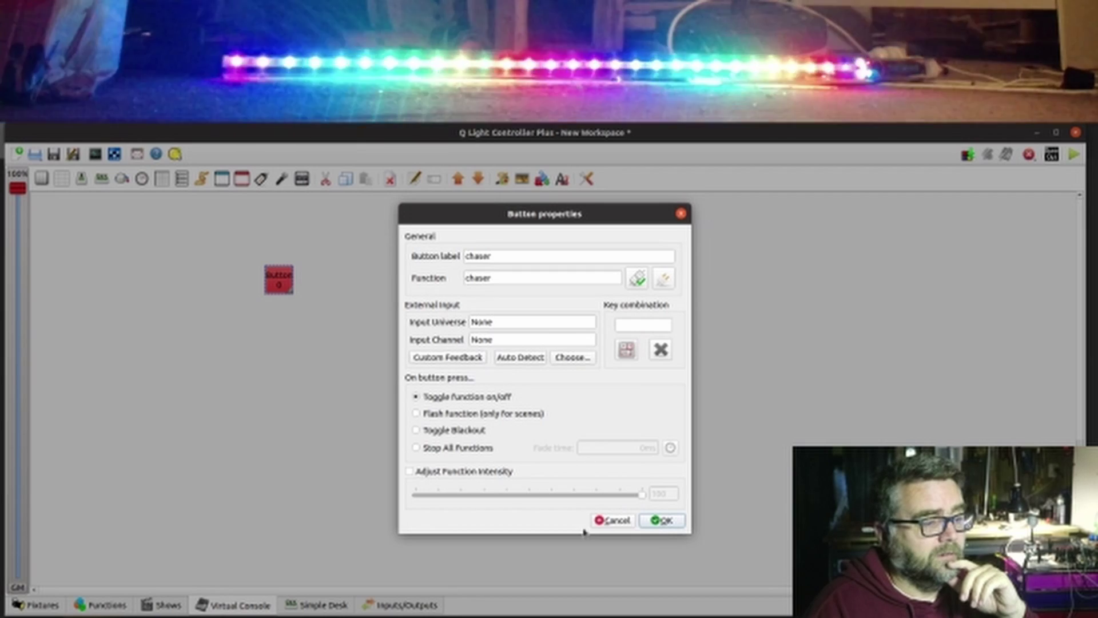
click(663, 521)
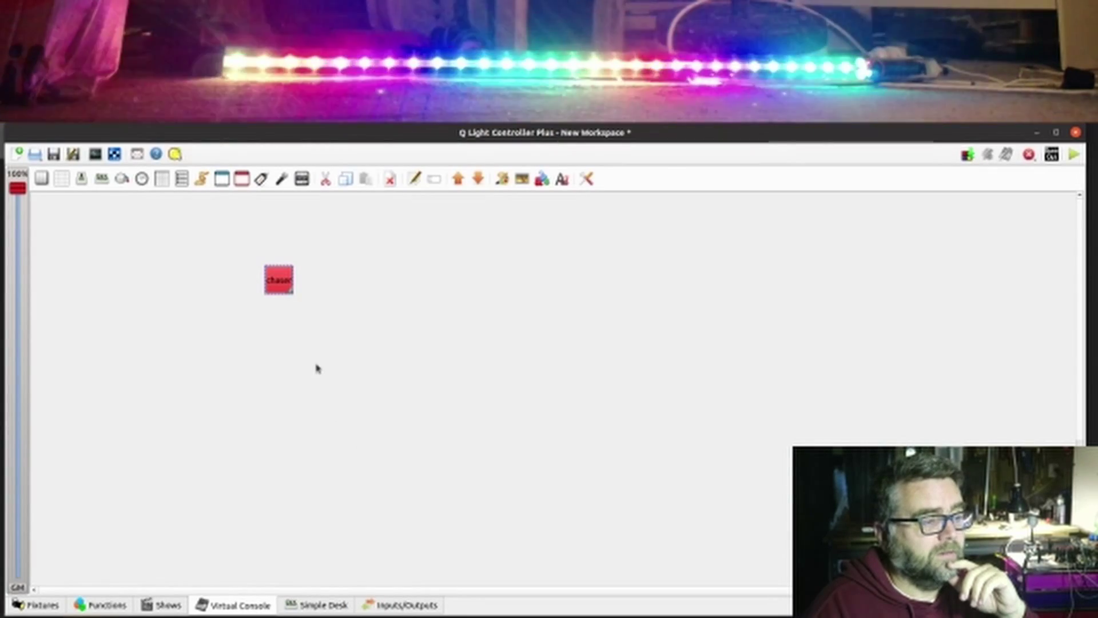
Step: Add a second Virtual Console button directly beside the chaser button and assign the rainbow function to it with the toggle on/off action
click(42, 179)
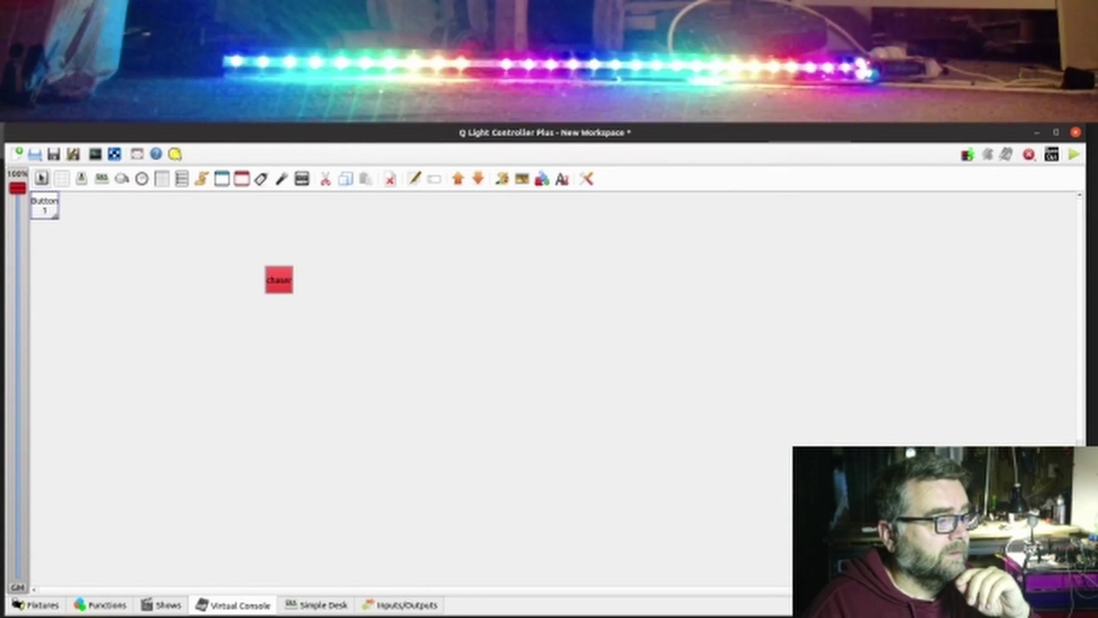
drag(42, 209, 307, 281)
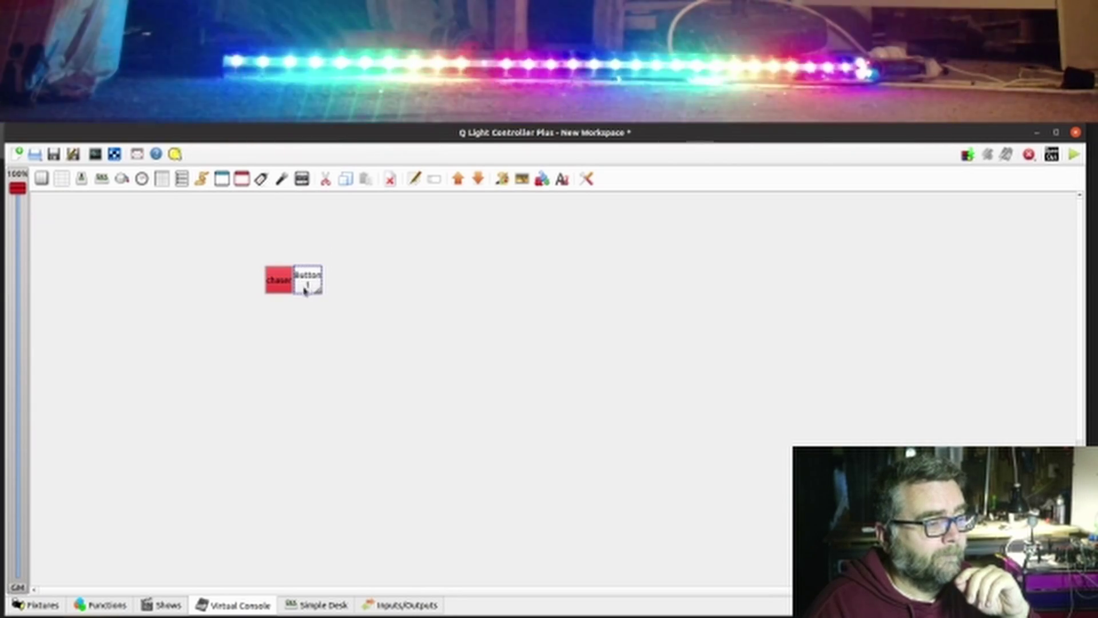
double_click(306, 286)
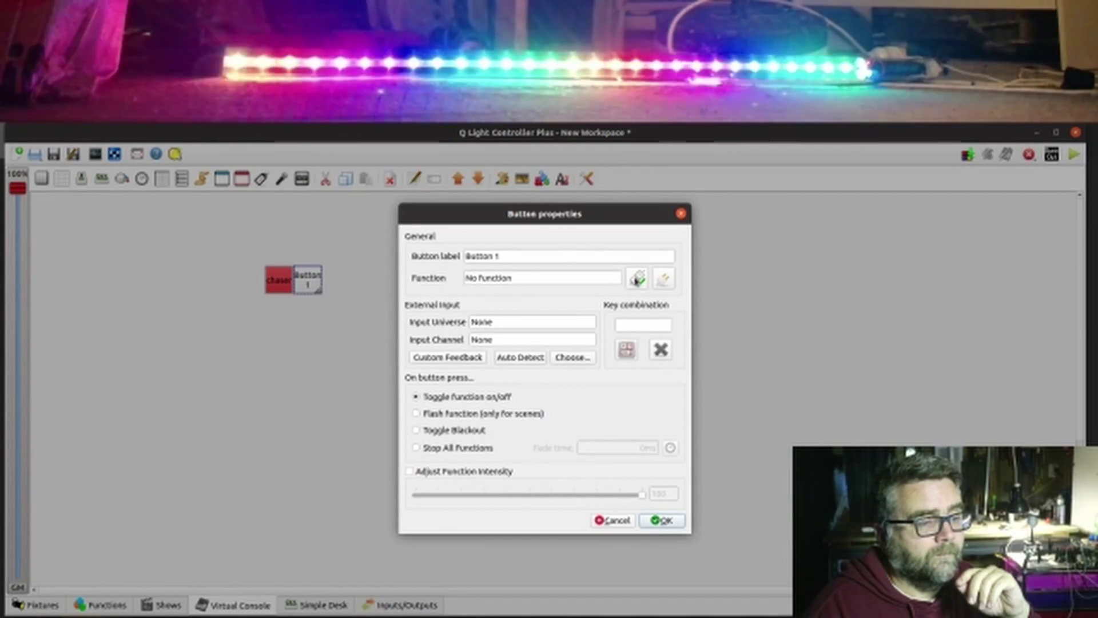
click(637, 278)
click(448, 328)
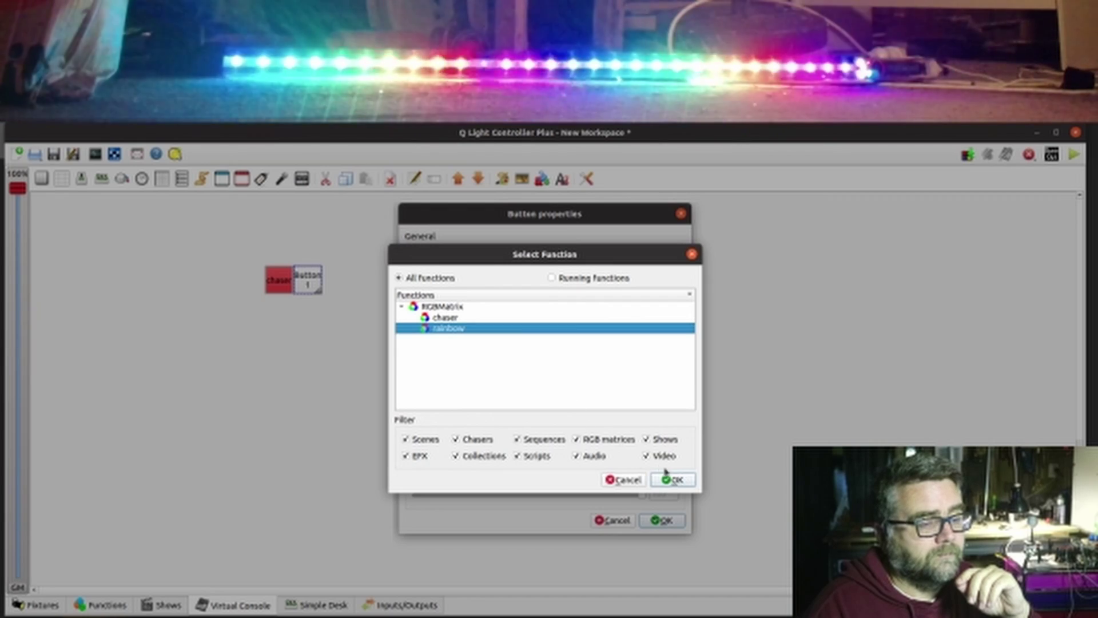
click(676, 480)
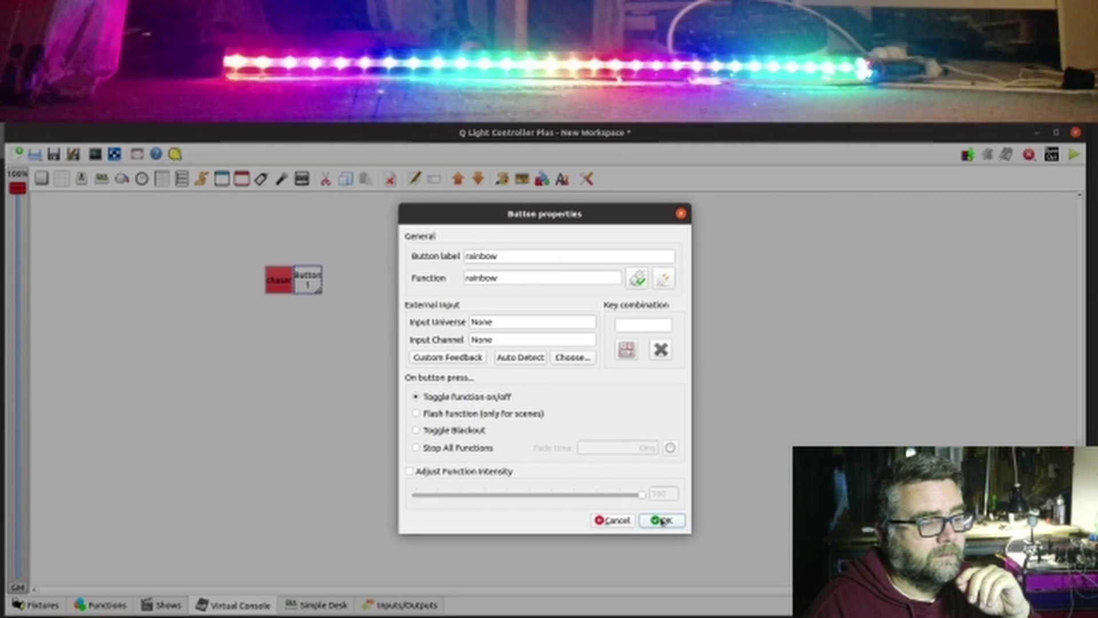
click(662, 520)
Step: Give the rainbow button a blue background color
right_click(309, 283)
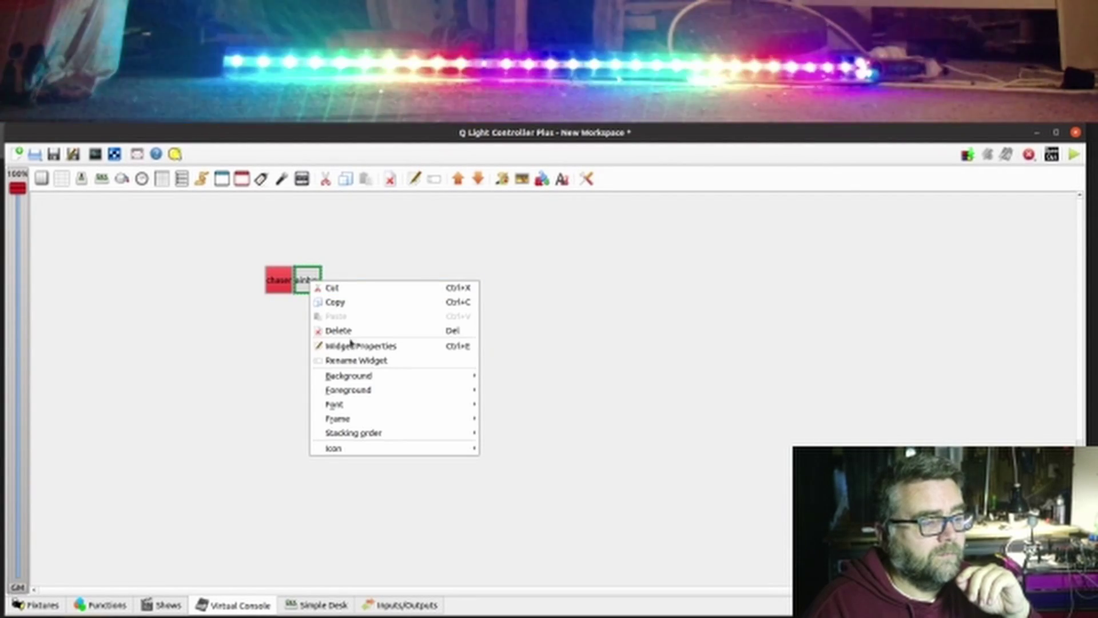
mouse_move(388, 377)
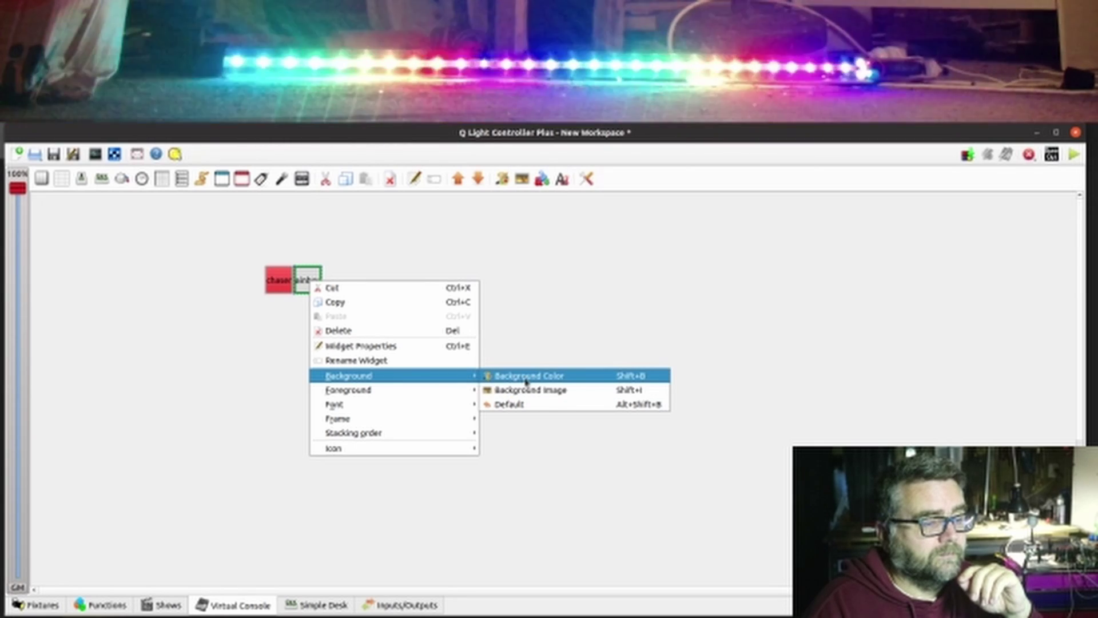
click(526, 380)
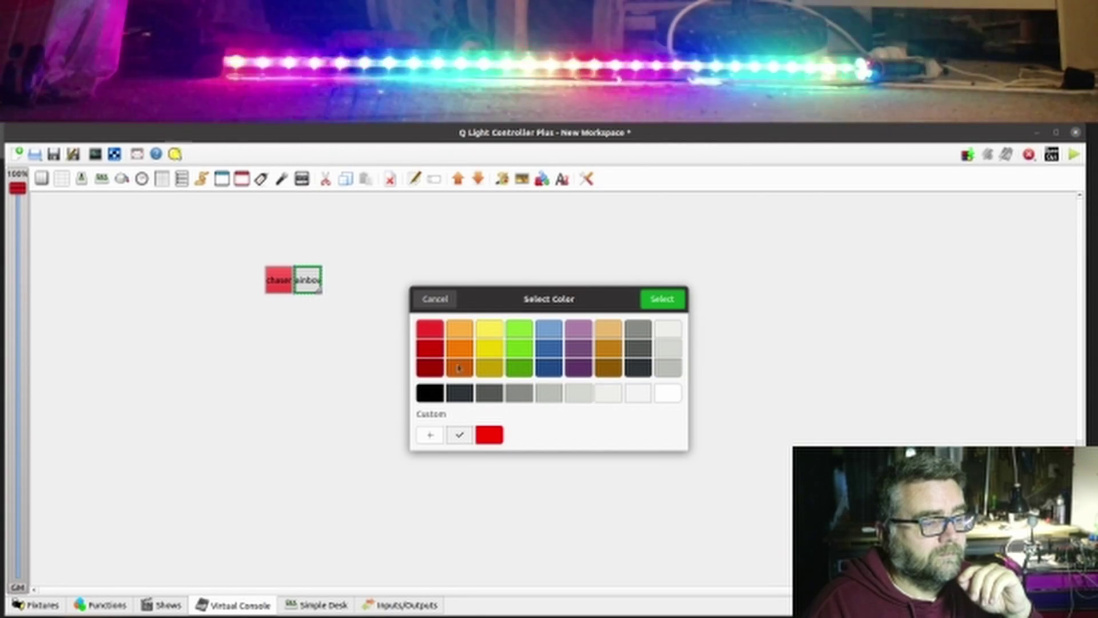
click(661, 299)
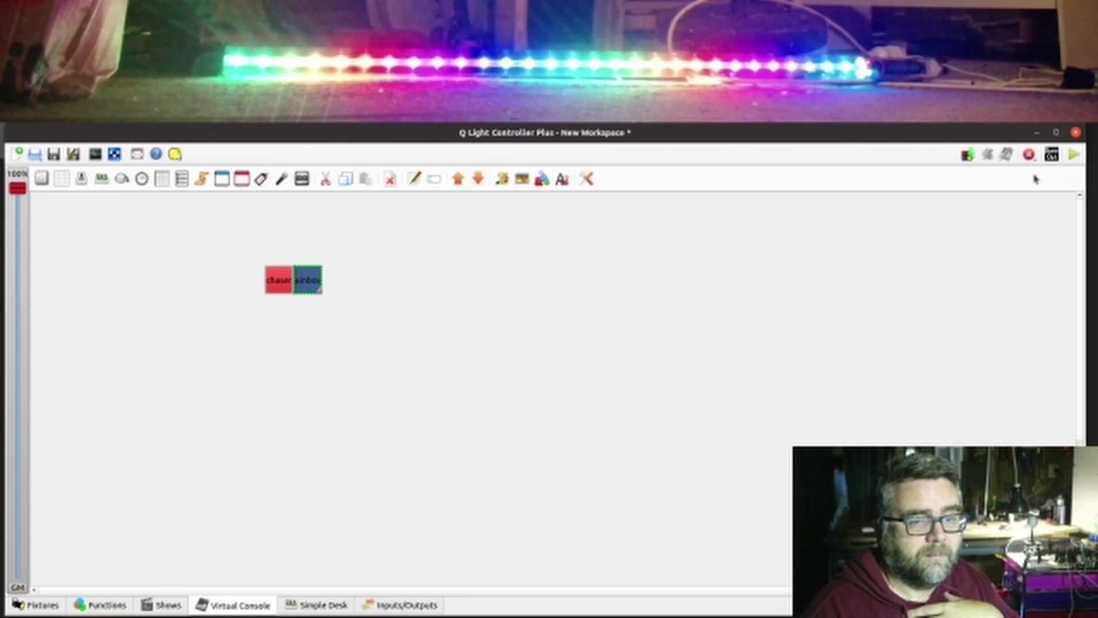
Step: Test the chaser and rainbow buttons in Operate mode, then stop the running functions and return to Design mode
click(1074, 155)
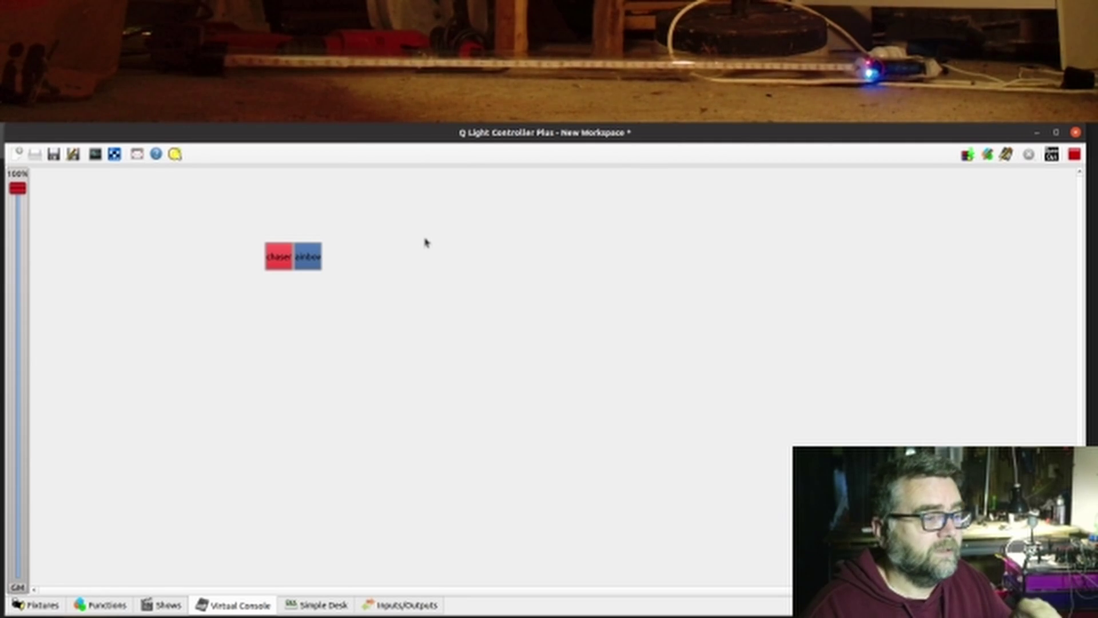
click(280, 258)
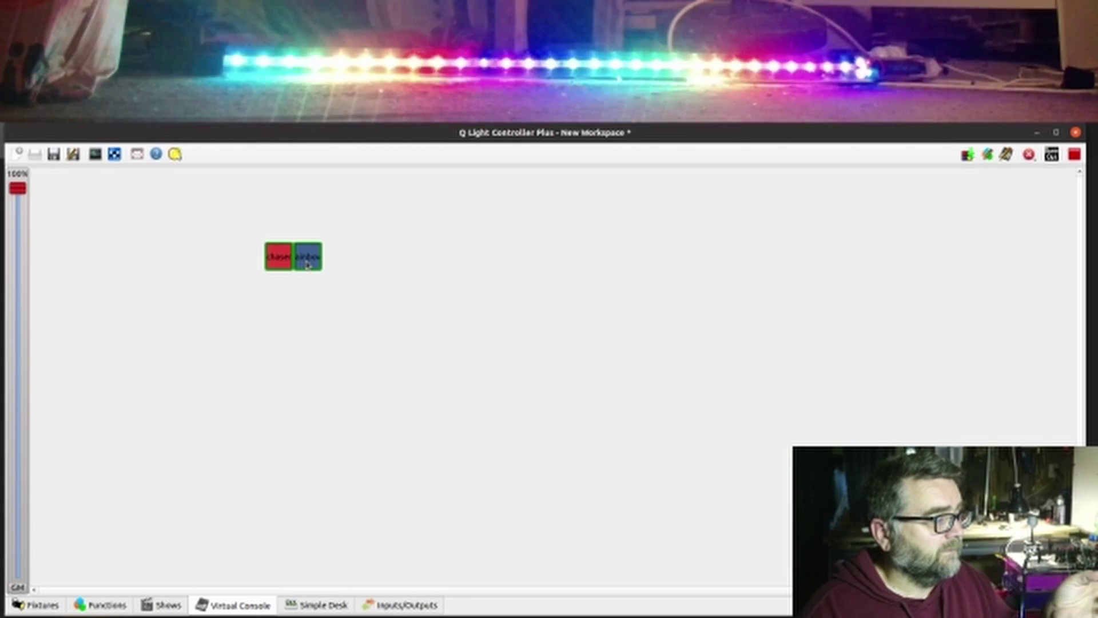
click(279, 256)
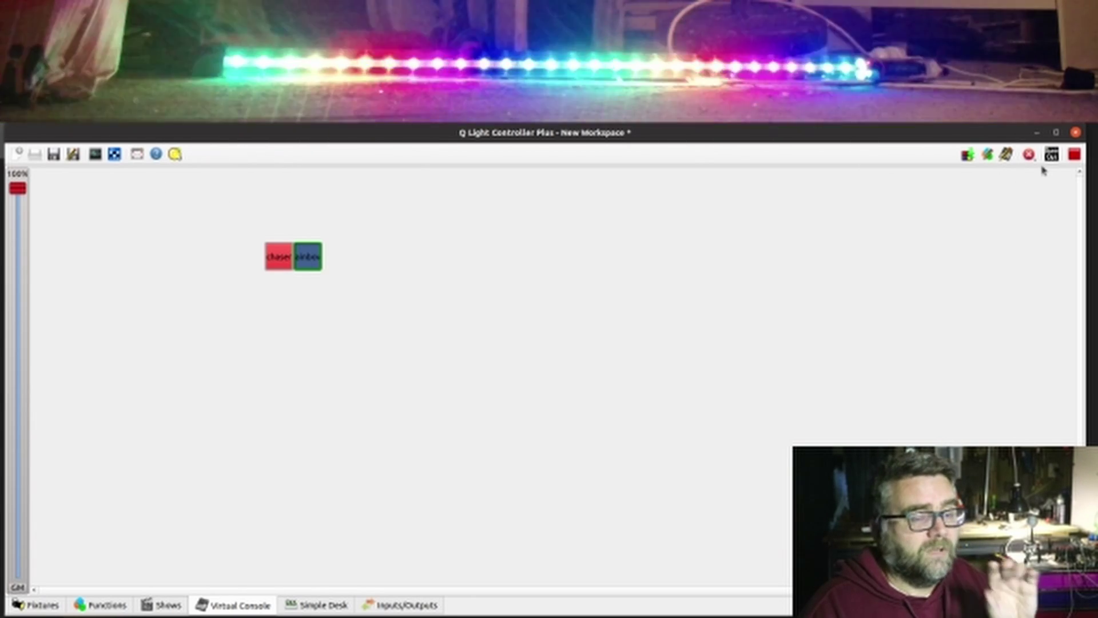
click(1075, 154)
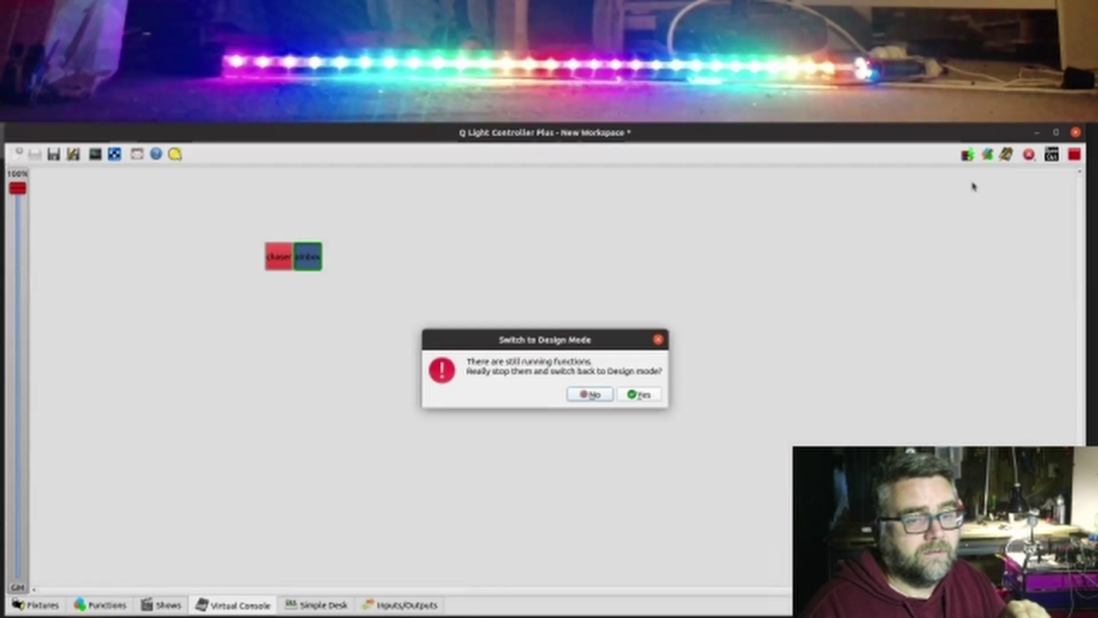
click(636, 395)
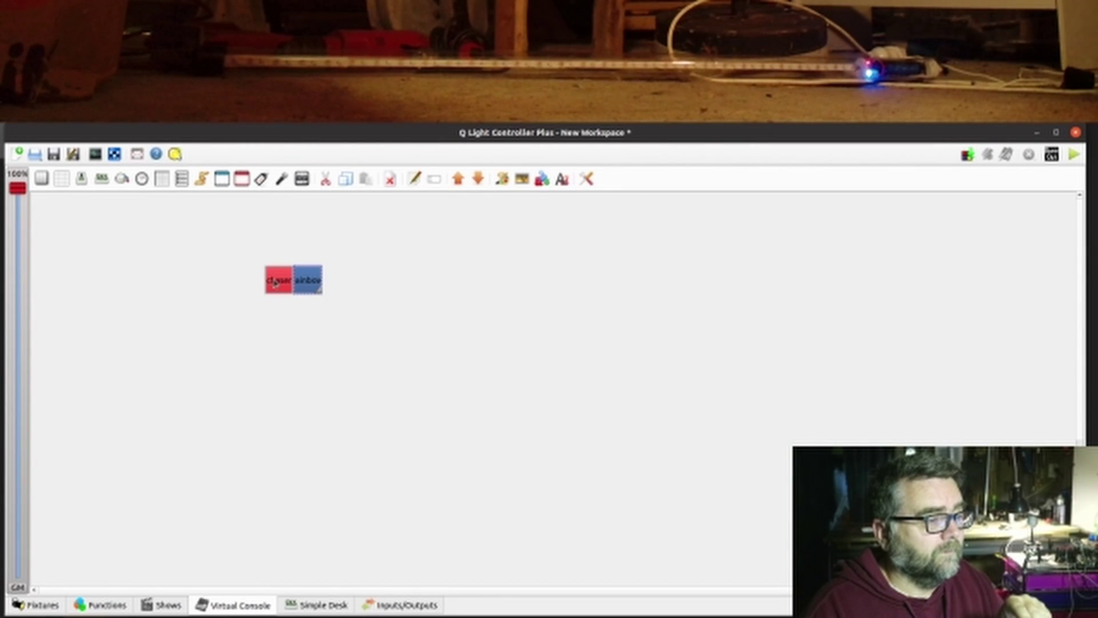
Step: Move the chaser button away from the rainbow button and place a new speed dial directly beneath it
drag(186, 278, 185, 282)
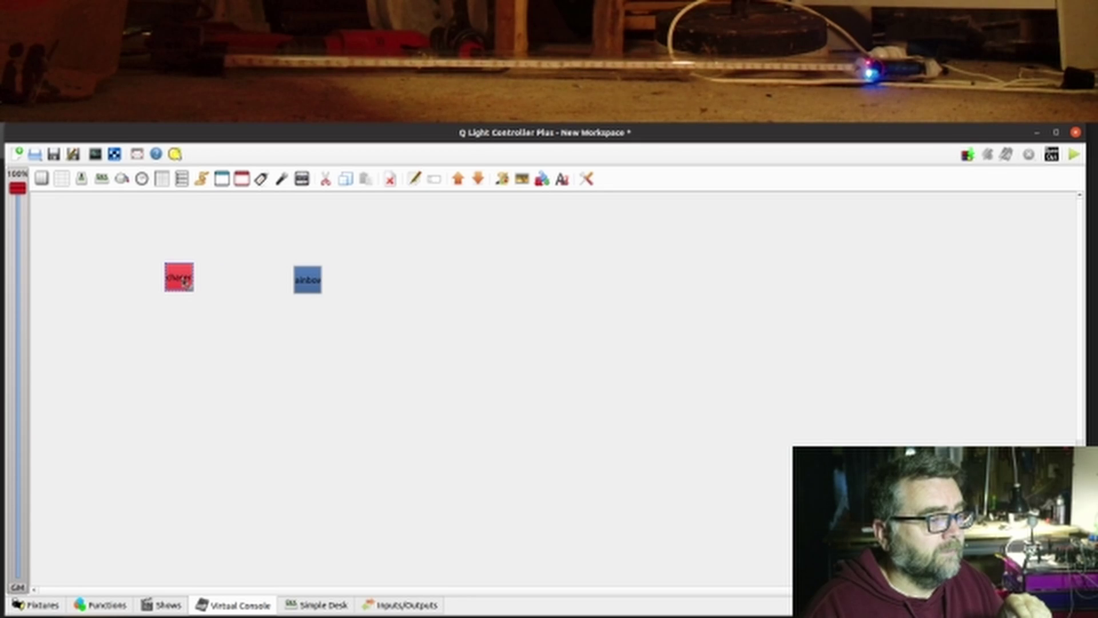
click(201, 215)
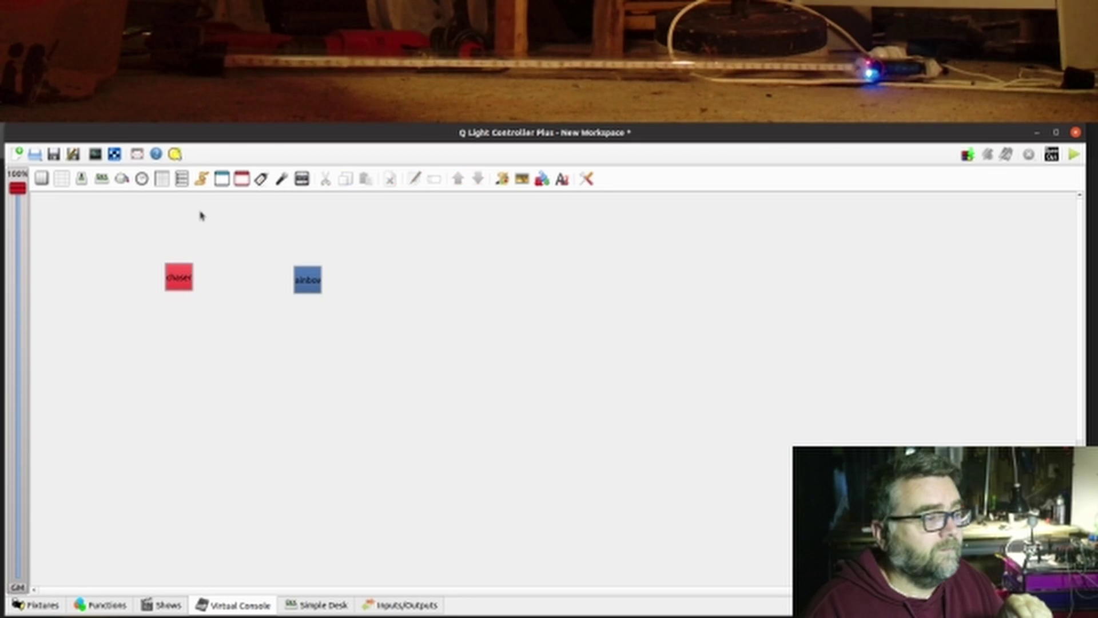
click(141, 179)
drag(254, 254, 221, 337)
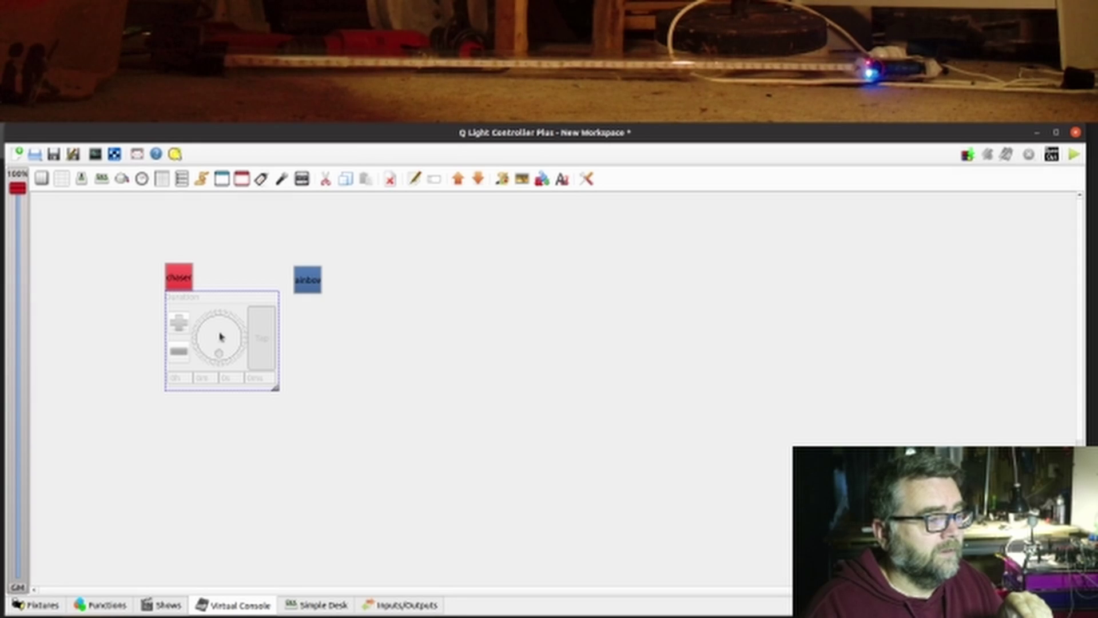
Step: Assign the chaser function to the Duration speed dial
double_click(221, 336)
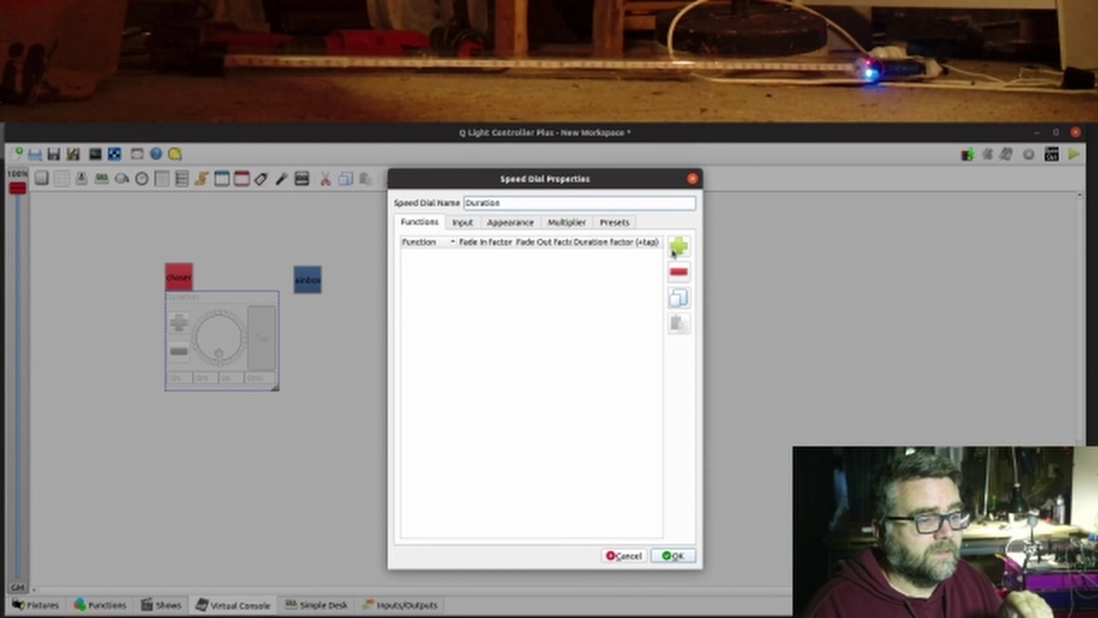
click(679, 247)
click(449, 319)
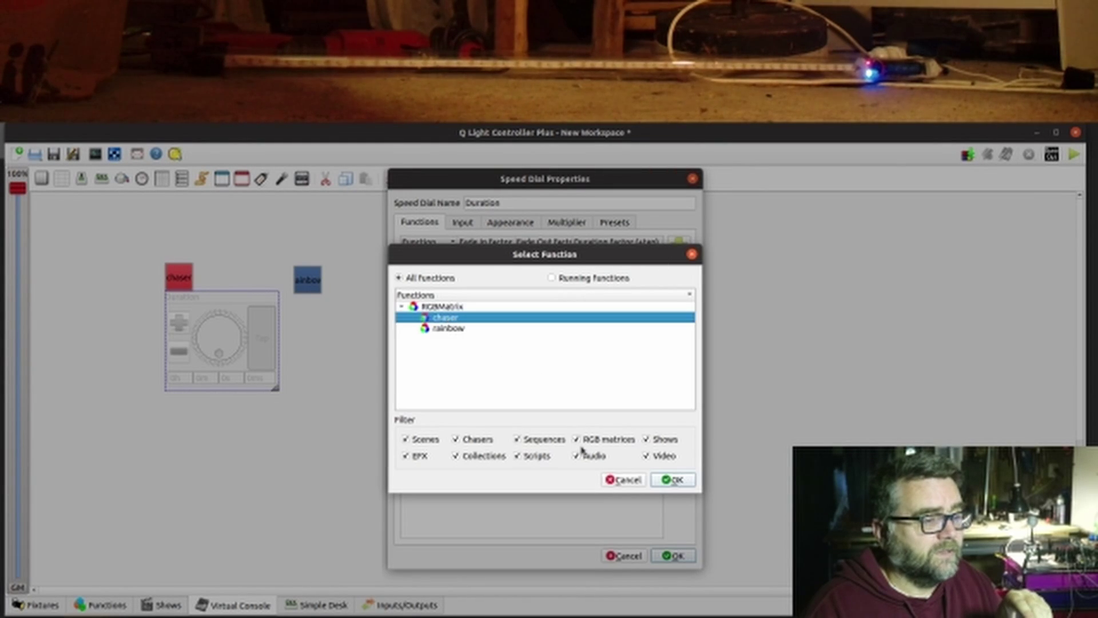
click(678, 481)
click(675, 556)
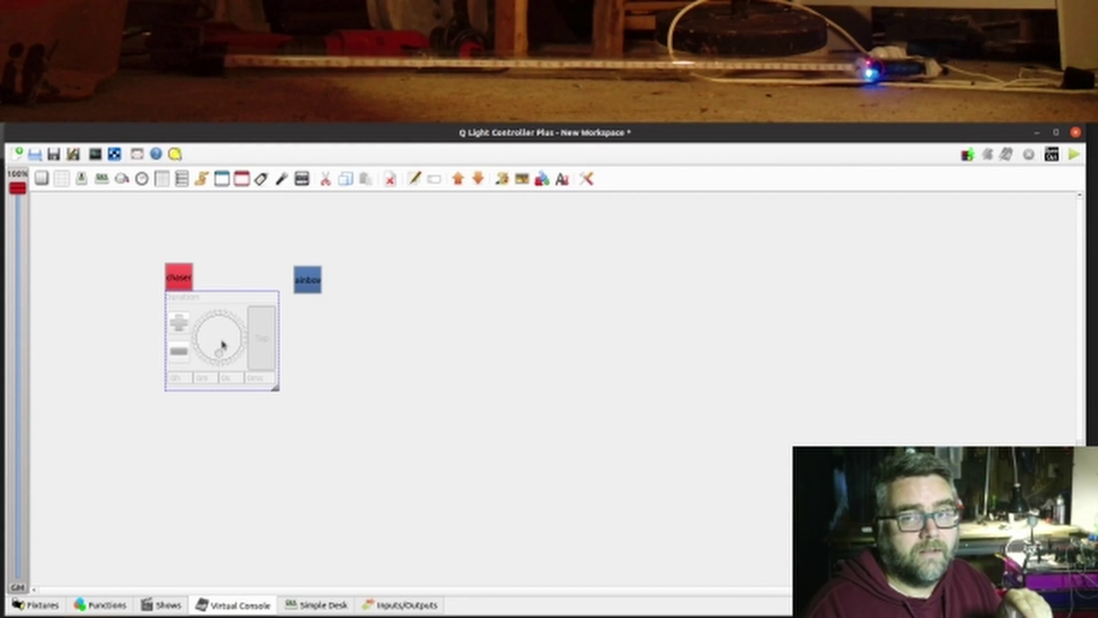
Step: Run the chaser in Operate mode, set its duration to 62 ms with the speed dial, and return to Design mode
click(1072, 156)
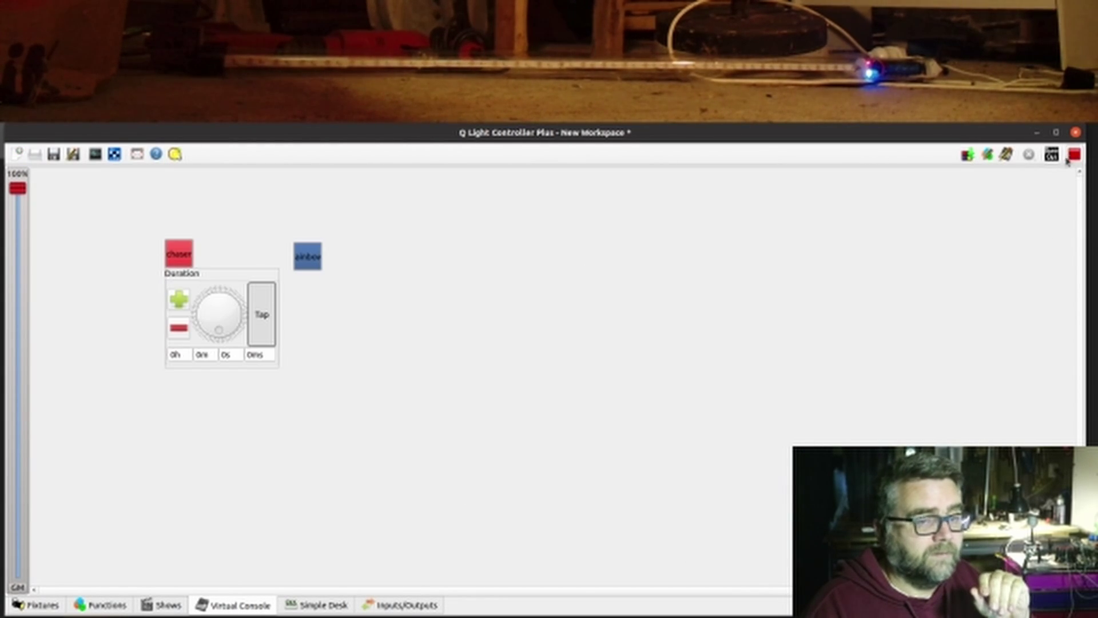
click(184, 260)
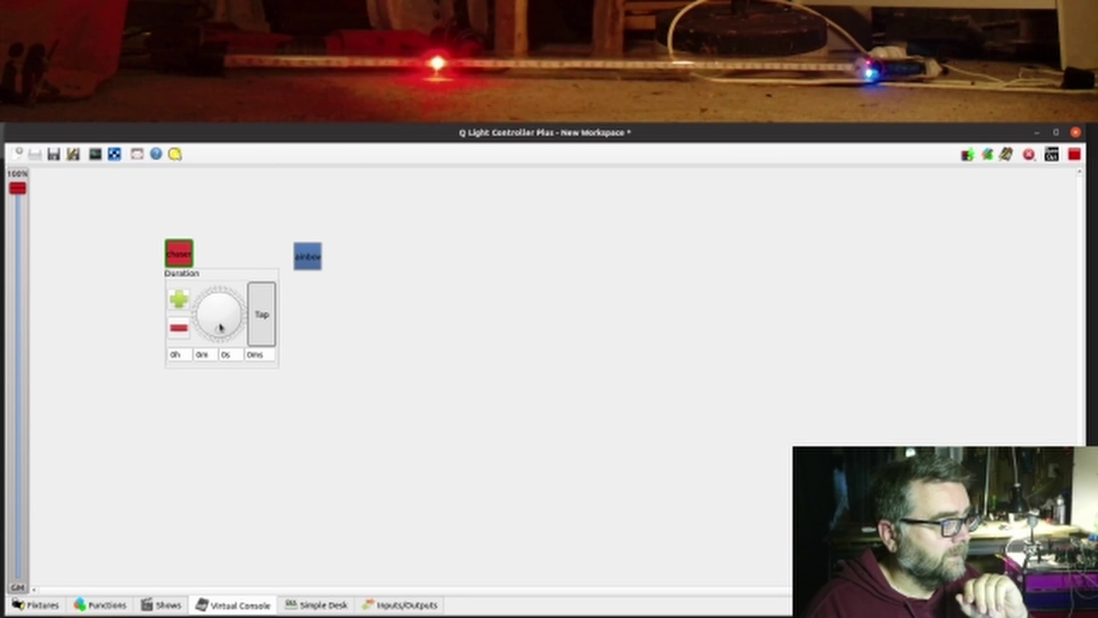
mouse_move(220, 327)
mouse_down()
mouse_move(202, 299)
mouse_move(216, 298)
mouse_move(204, 320)
mouse_move(235, 331)
mouse_up()
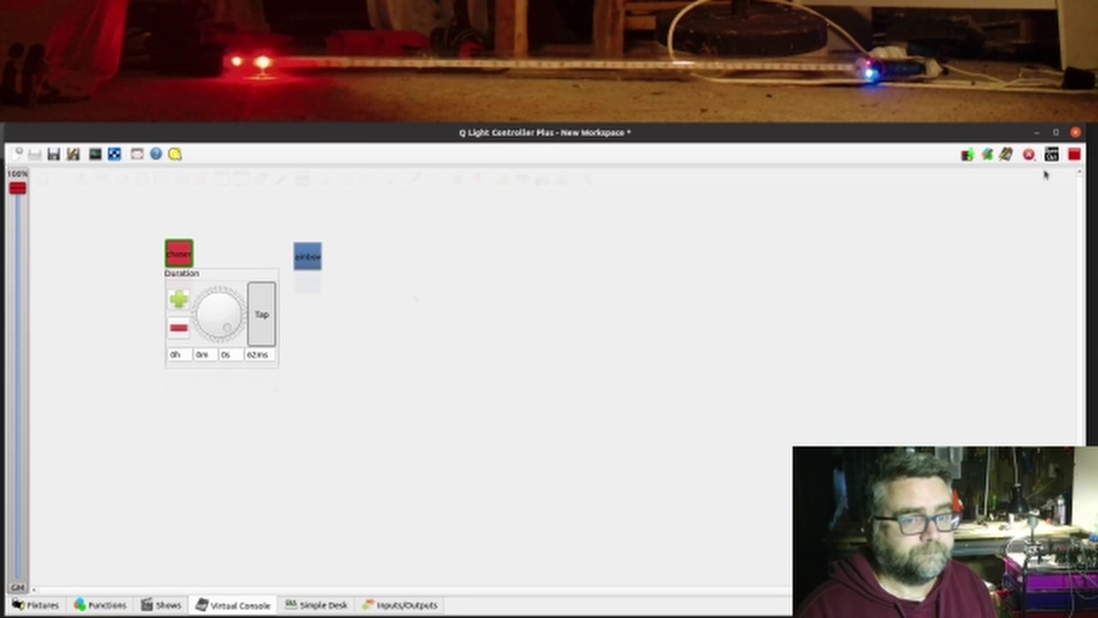
click(1075, 154)
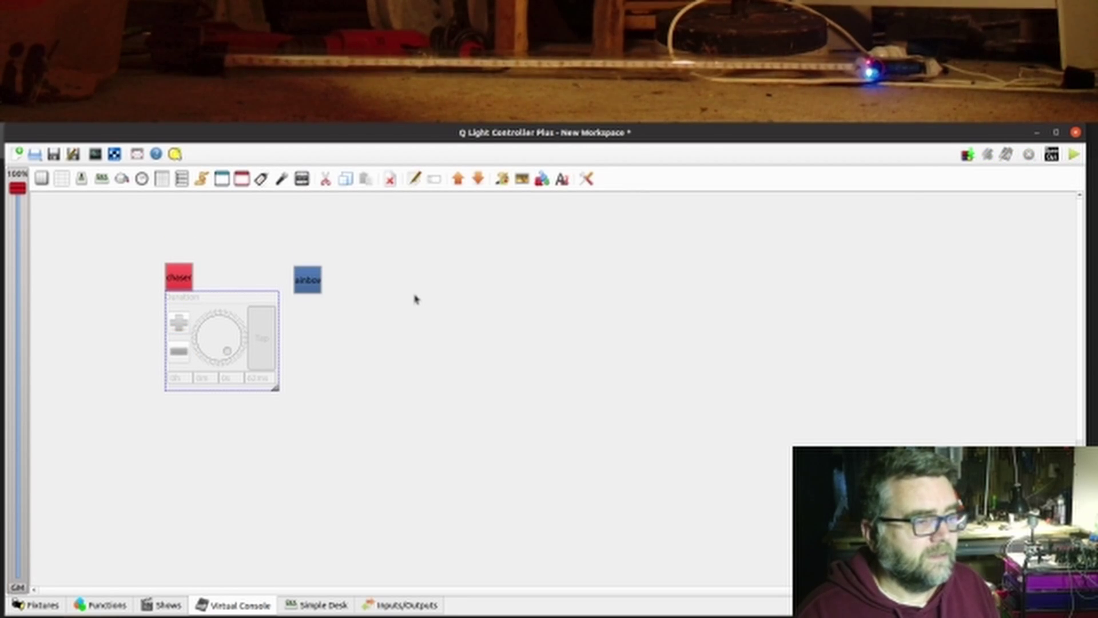